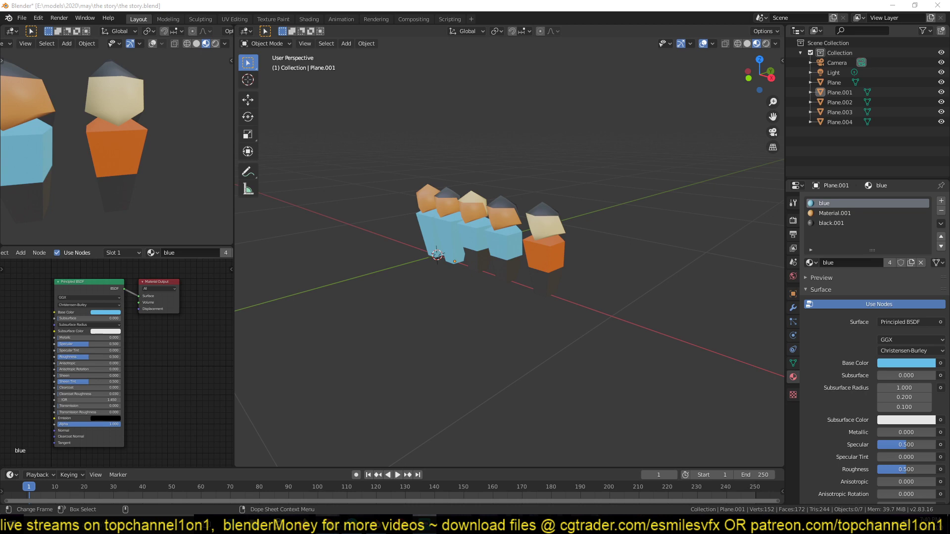
From Chrome's search results, open ThinMatrix's 'My Week Implementing People into my City-Builder Game' in a new tab
mouse_move(328, 525)
click(374, 485)
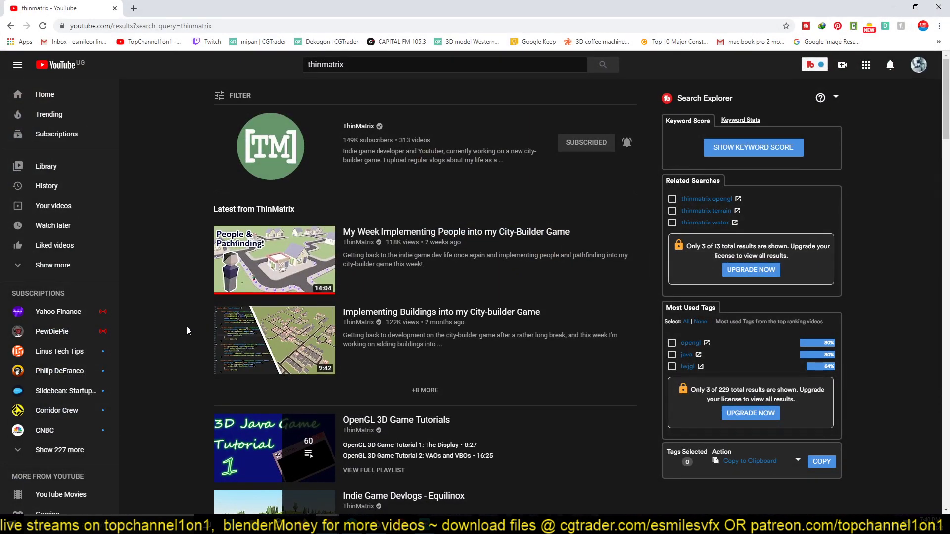
middle_click(274, 258)
click(168, 5)
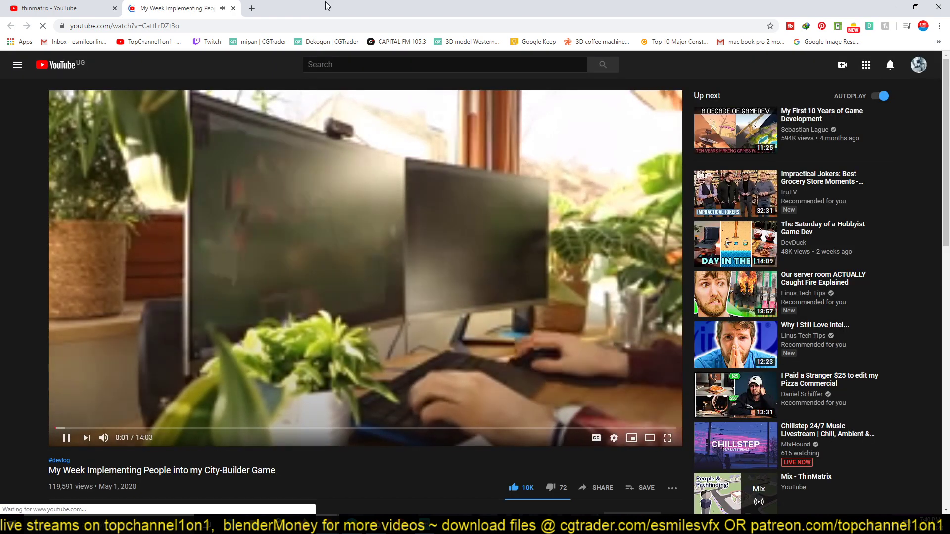
Pause the devlog video and raise its playback quality to a higher resolution
click(492, 346)
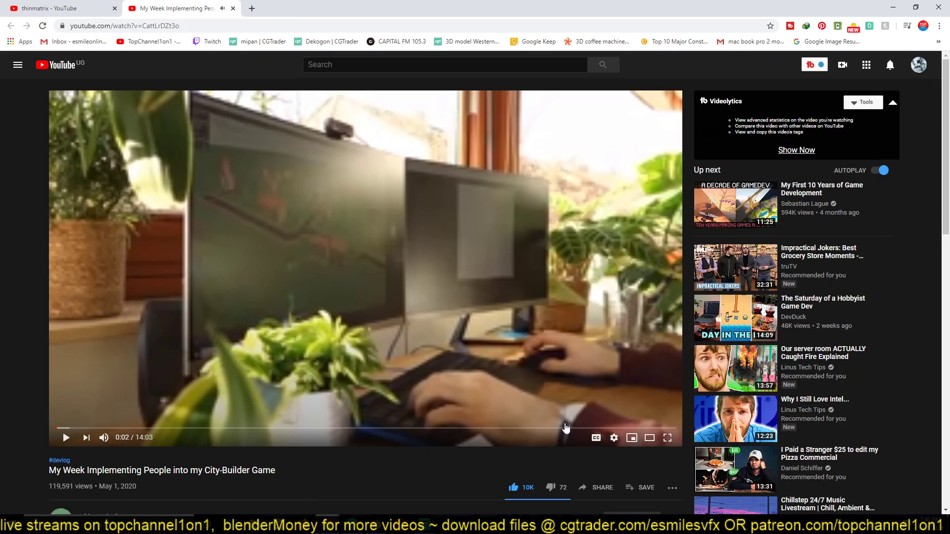
click(614, 438)
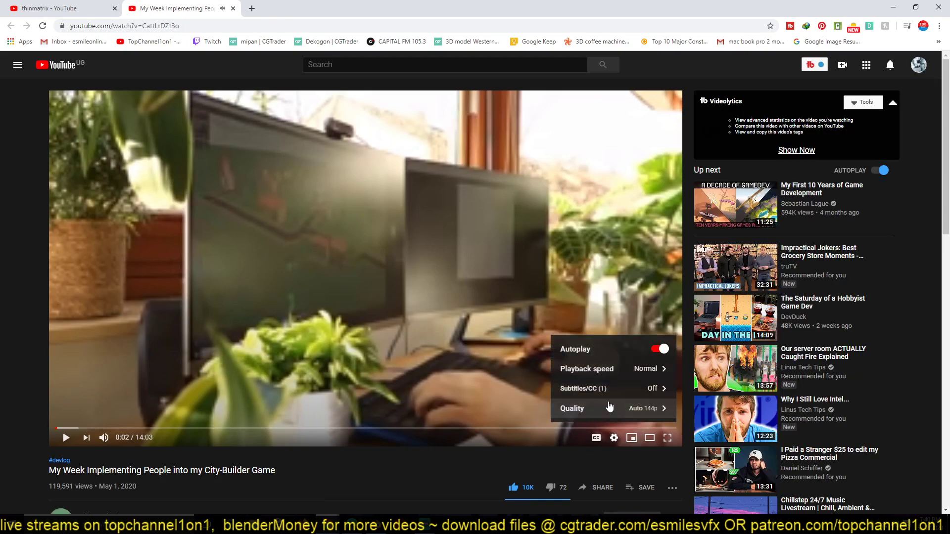
click(609, 407)
click(609, 318)
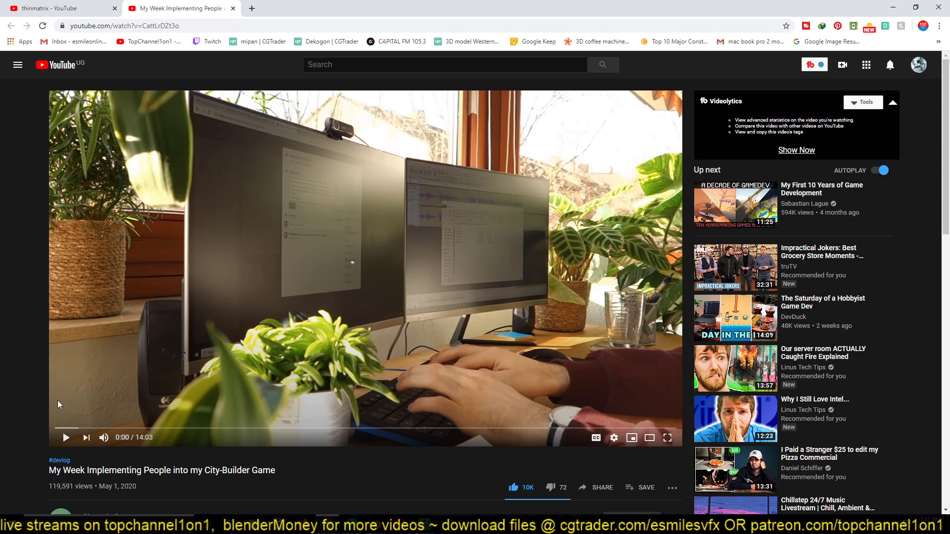
Expand the devlog's full description to read its links, then scroll back up to the player
scroll(58, 400, down, 3)
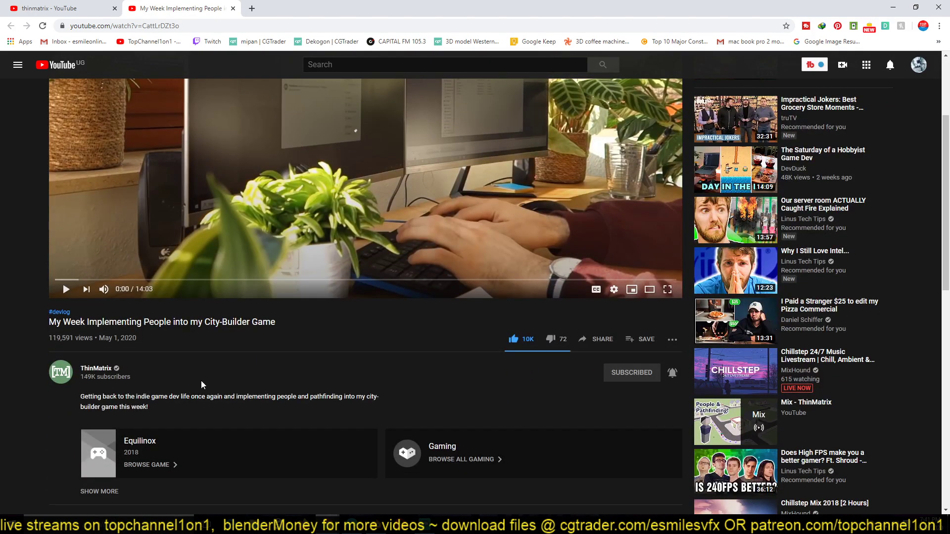
scroll(201, 381, up, 3)
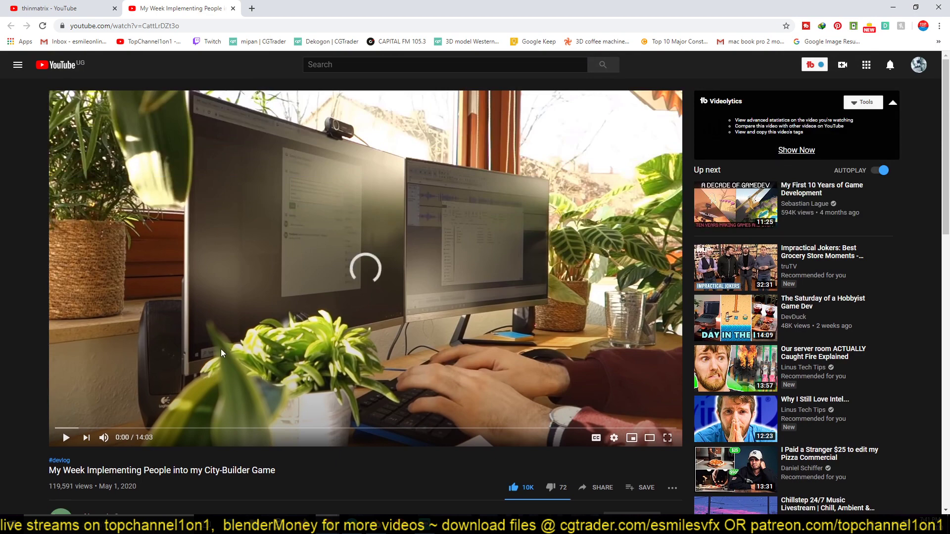
scroll(224, 347, down, 4)
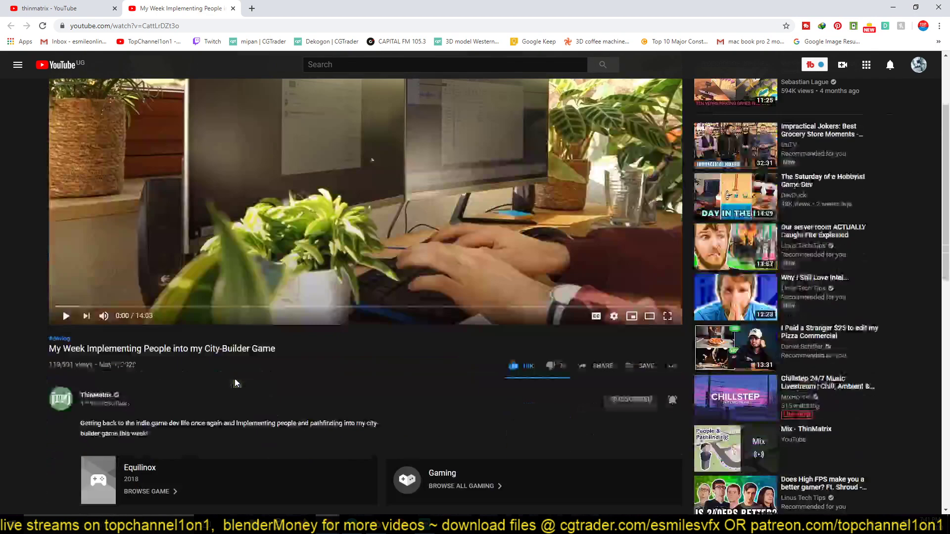
scroll(325, 372, down, 1)
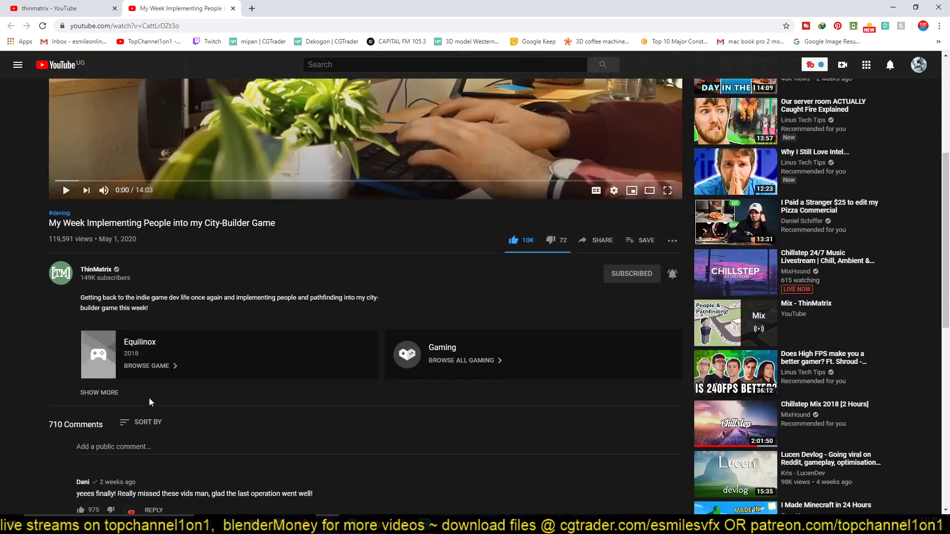
click(101, 393)
scroll(89, 370, down, 2)
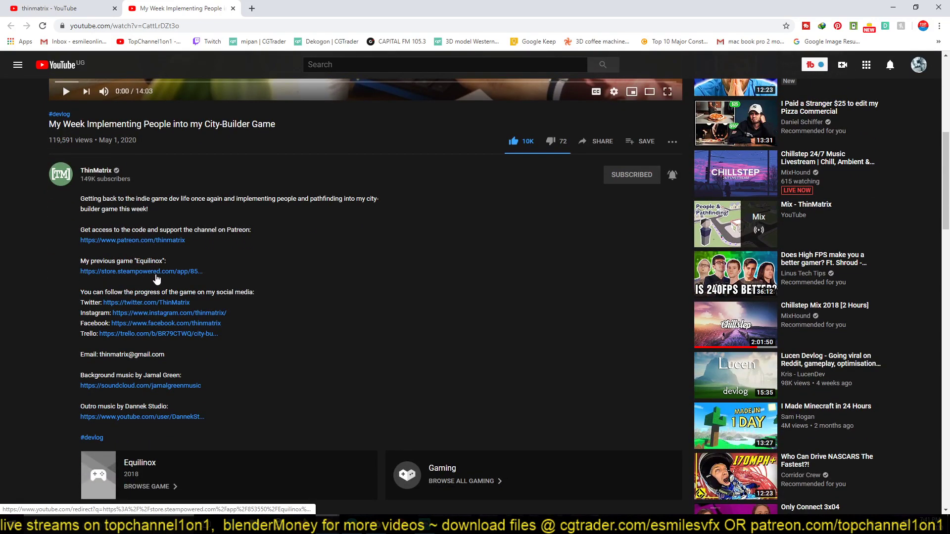
scroll(140, 279, up, 1)
scroll(141, 279, up, 1)
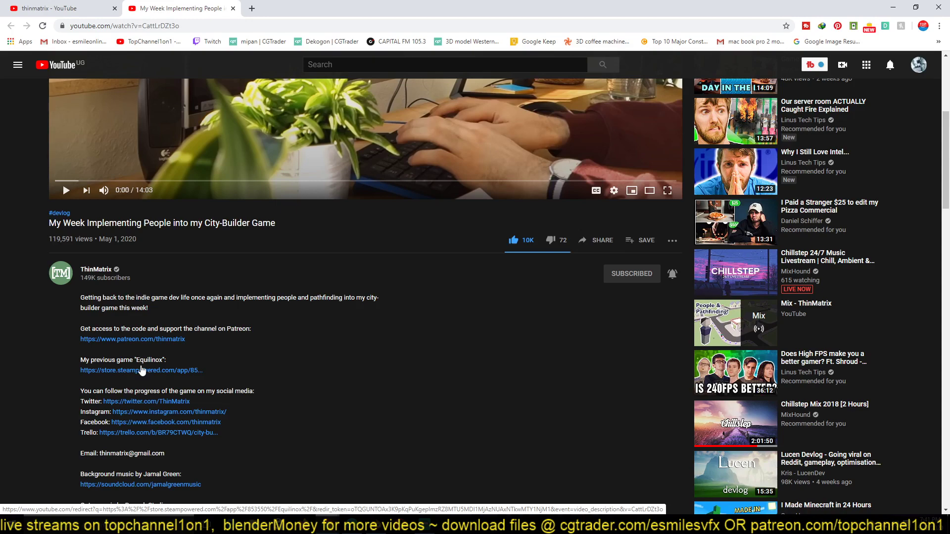
scroll(187, 355, up, 5)
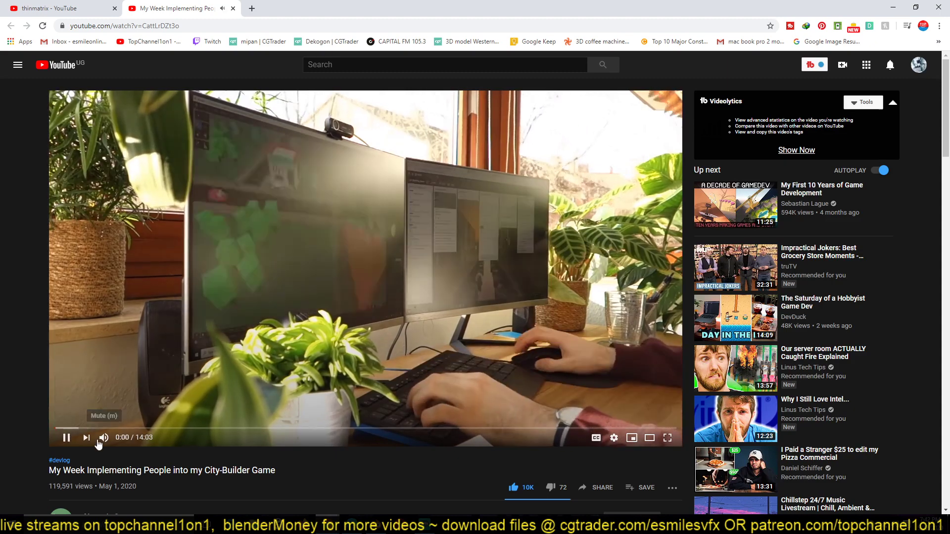
Mute the devlog, then scrub back and pause at 0:04 on the low-poly city scene
click(101, 438)
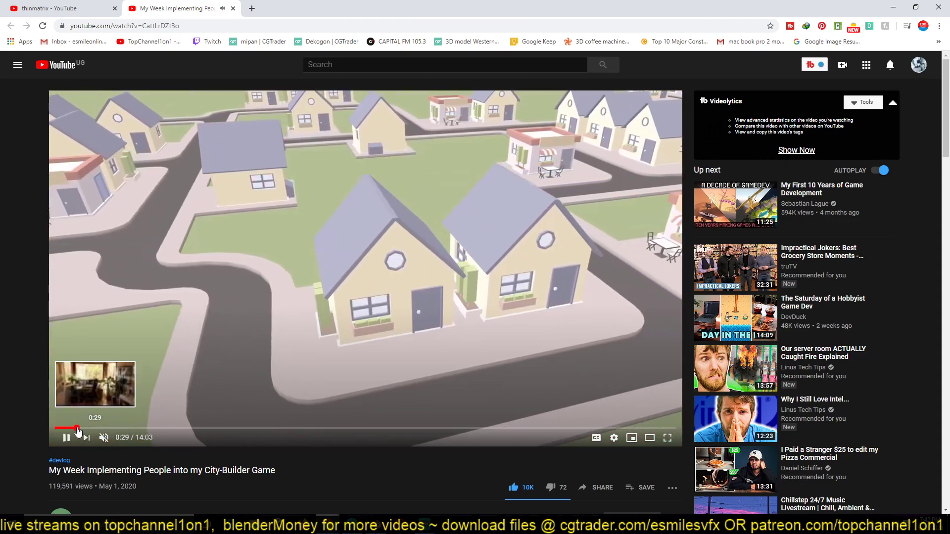
click(77, 428)
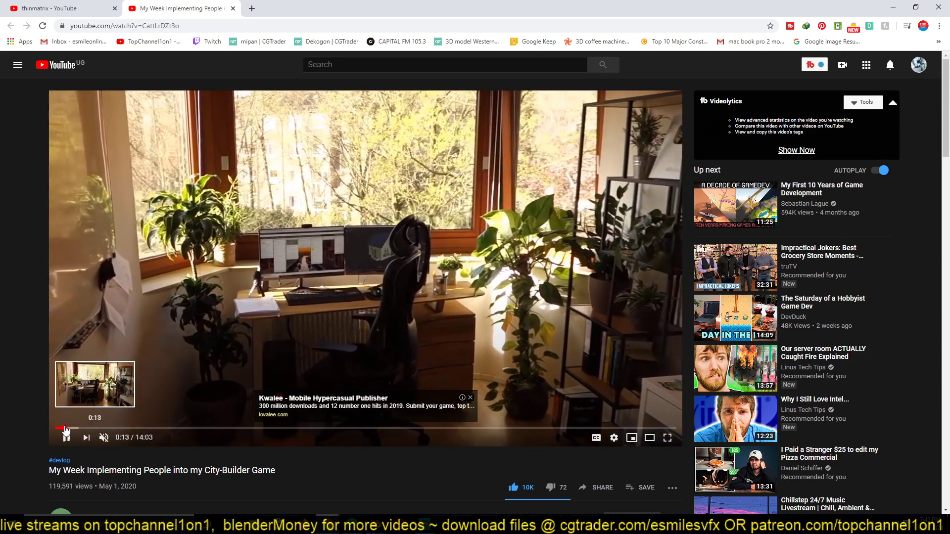
click(63, 429)
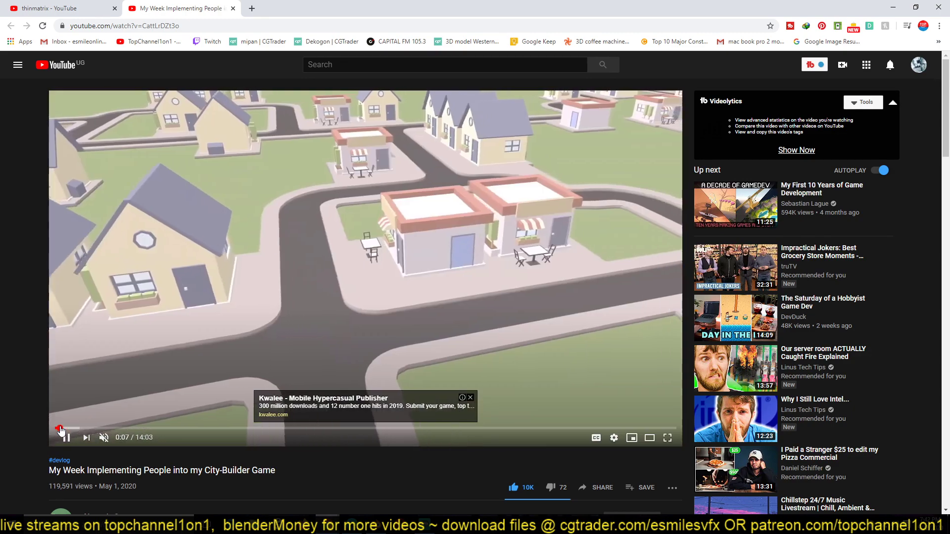
click(59, 429)
click(58, 429)
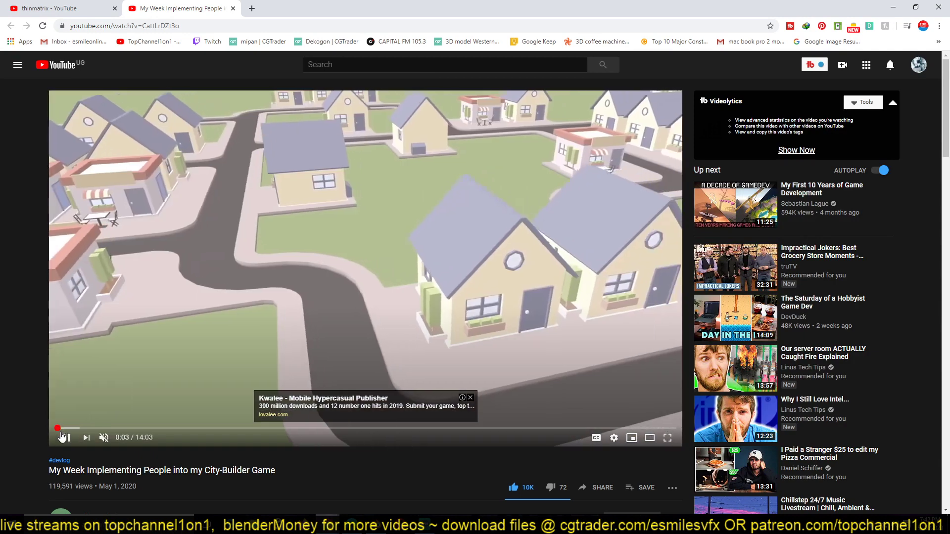
click(66, 439)
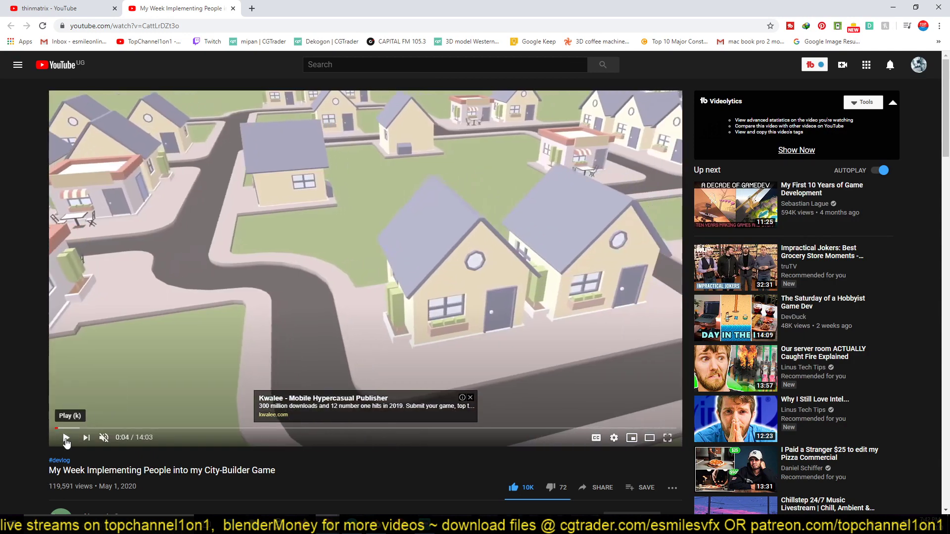
Play and scrub the devlog forward past 0:06 and 0:37 to the crowd scene at 1:01
click(162, 295)
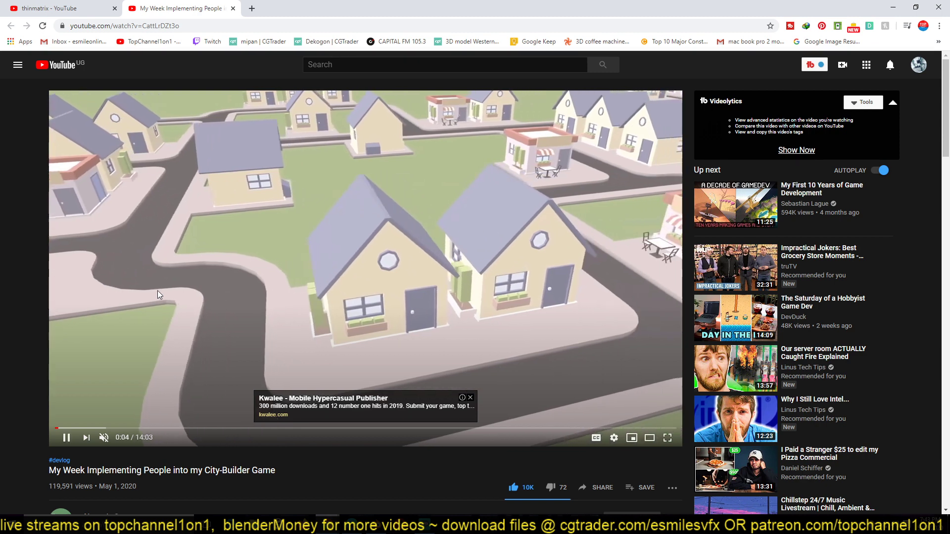
click(247, 284)
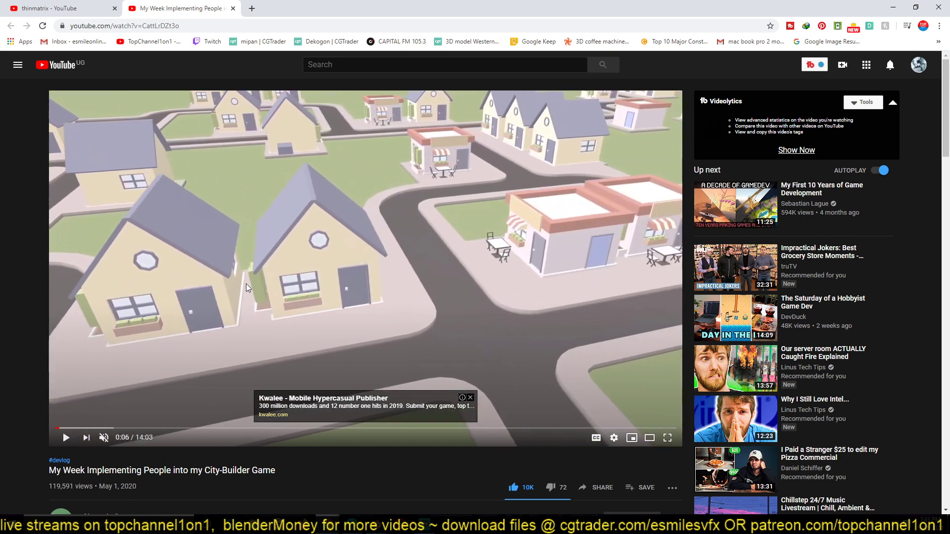
click(285, 248)
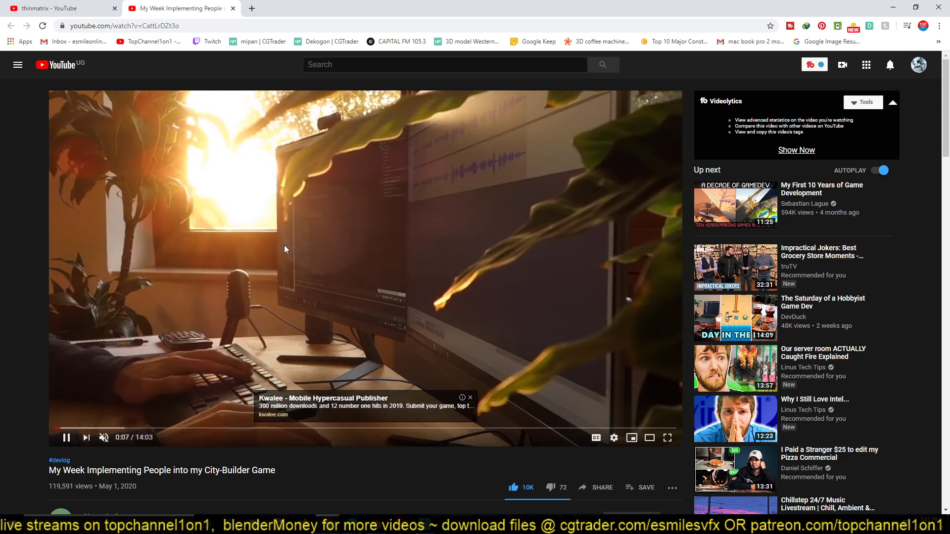
click(60, 429)
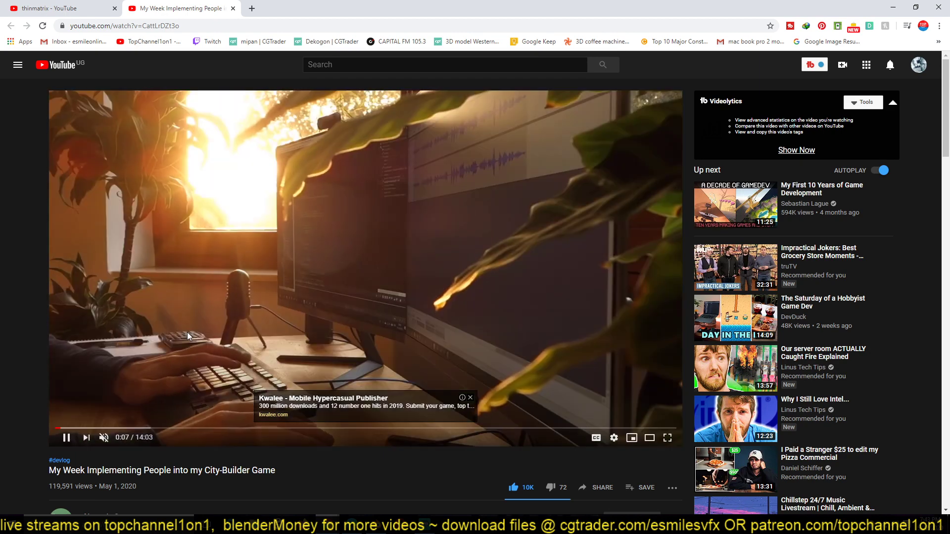
click(83, 429)
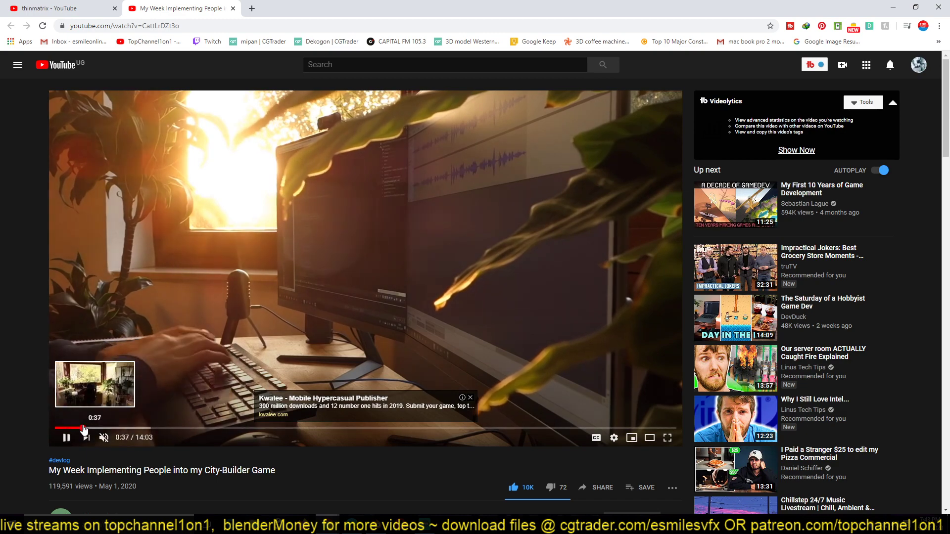
click(102, 428)
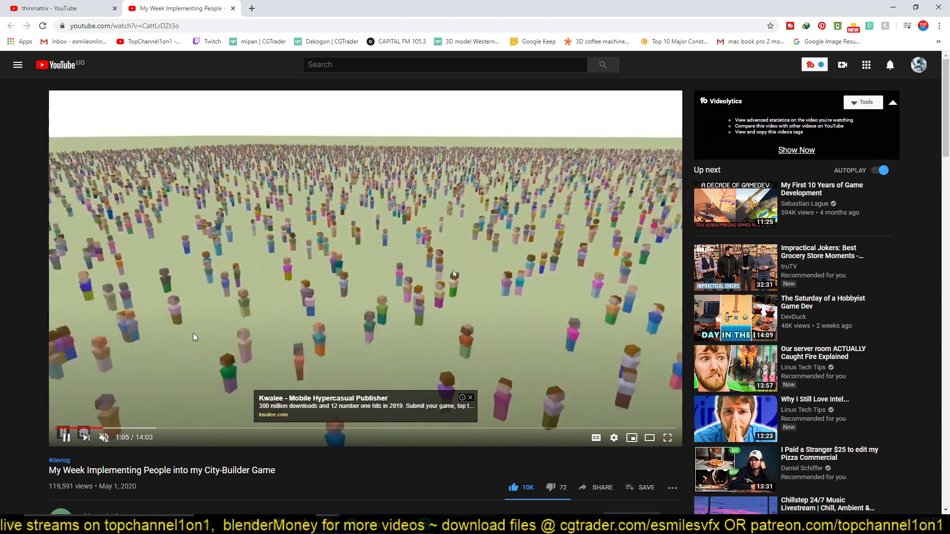
Skim ahead through 1:29 to the coding part around 2:16, then jump back to the 0:45 crowd shot
click(215, 325)
click(121, 428)
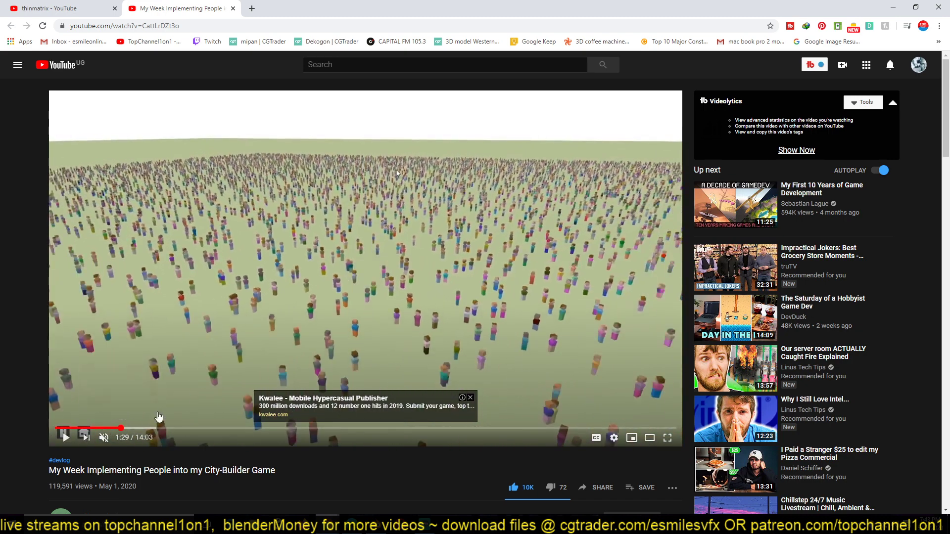
click(218, 344)
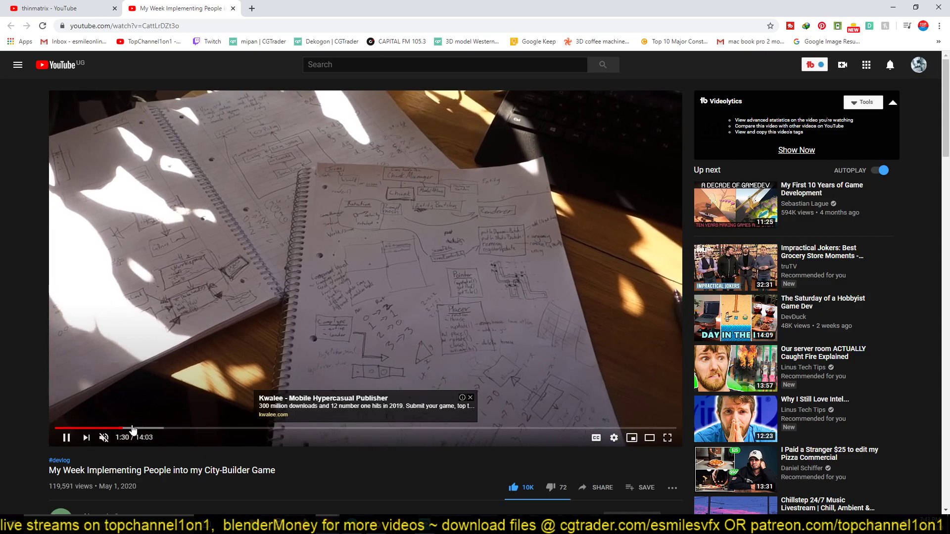
click(138, 429)
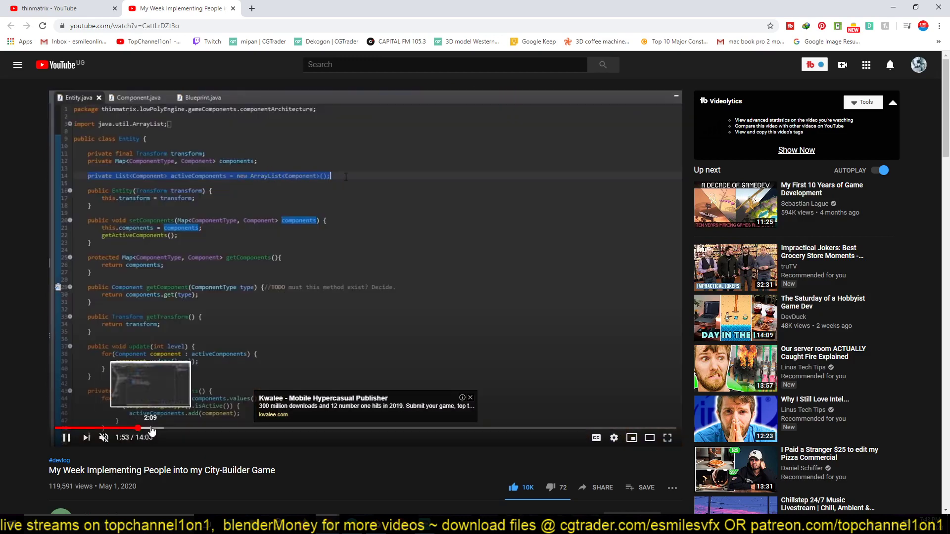
click(151, 428)
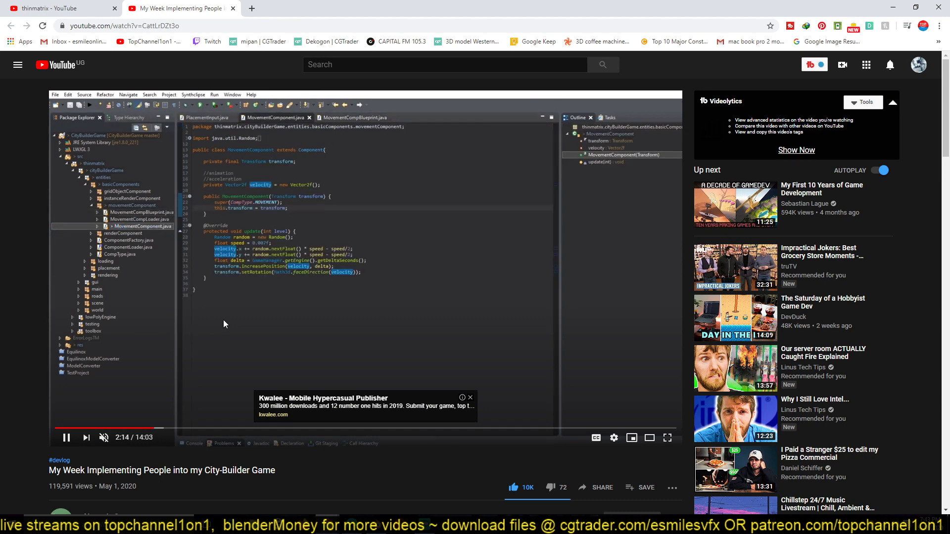
click(308, 294)
click(90, 427)
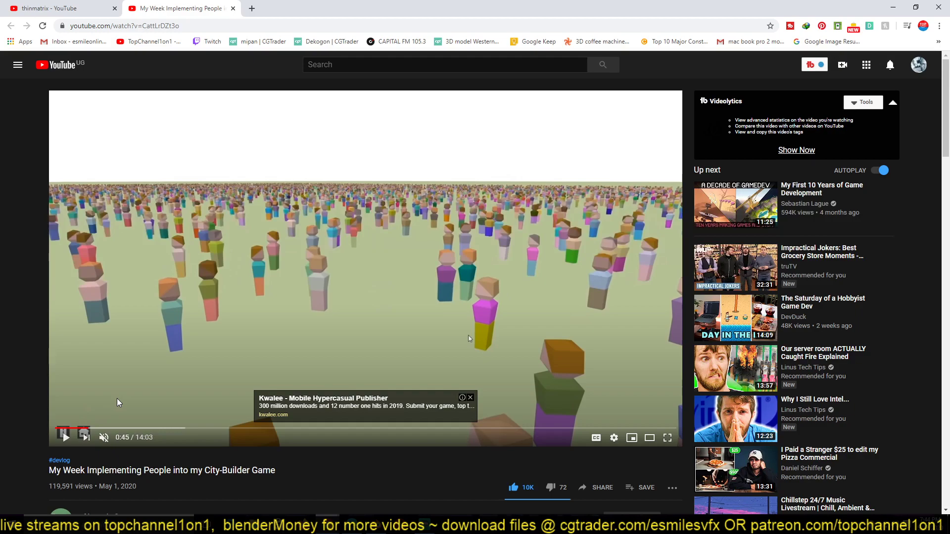
In Blender, orbit around the character row while selecting Plane.004, Plane.003 and Plane.002
click(366, 526)
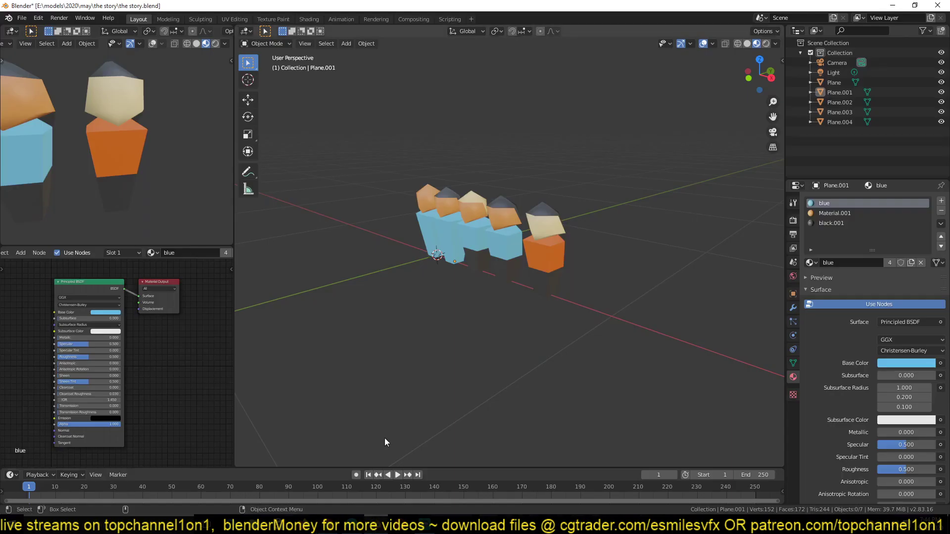
scroll(533, 344, up, 6)
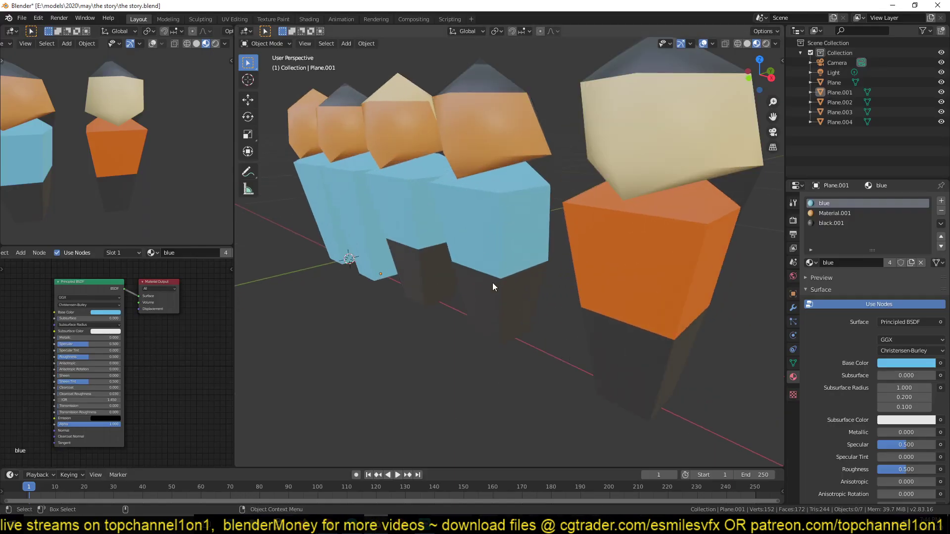
scroll(492, 283, down, 8)
click(477, 250)
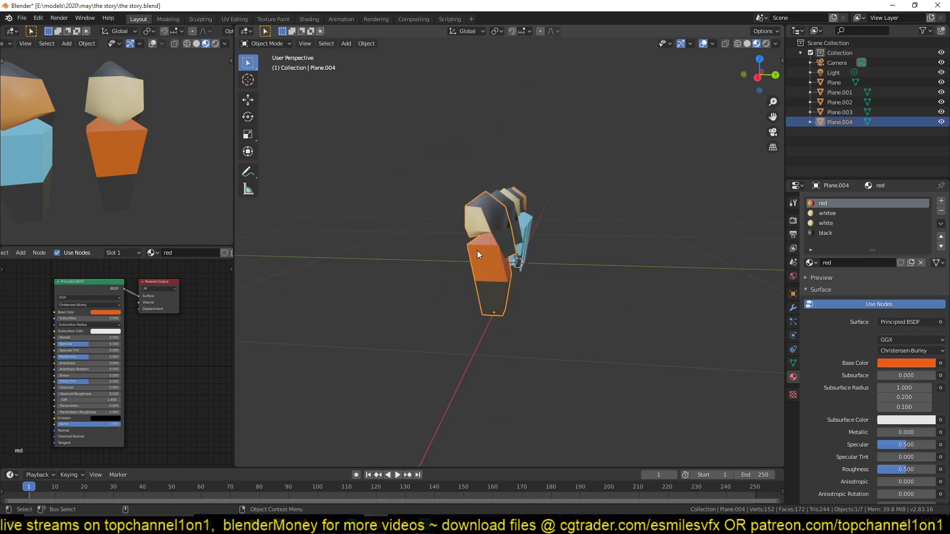
drag(477, 251, 528, 245)
click(469, 247)
click(469, 250)
drag(469, 249, 649, 307)
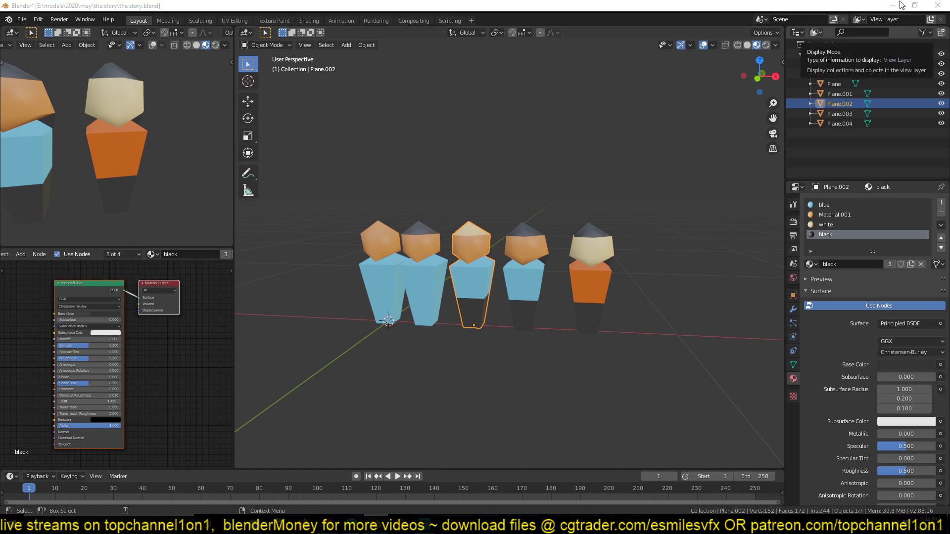
Minimize Blender and load the channel's videos page in a new browser tab
click(894, 5)
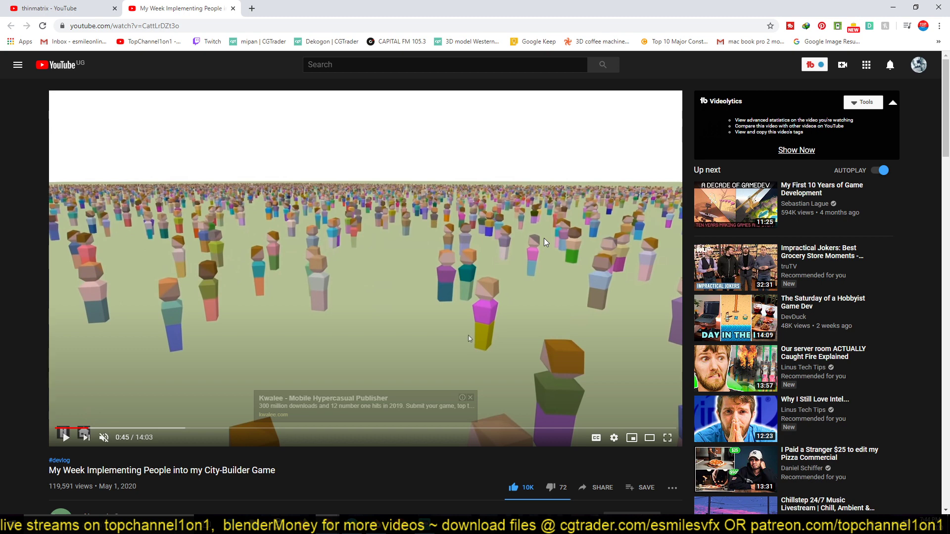
click(252, 8)
click(148, 41)
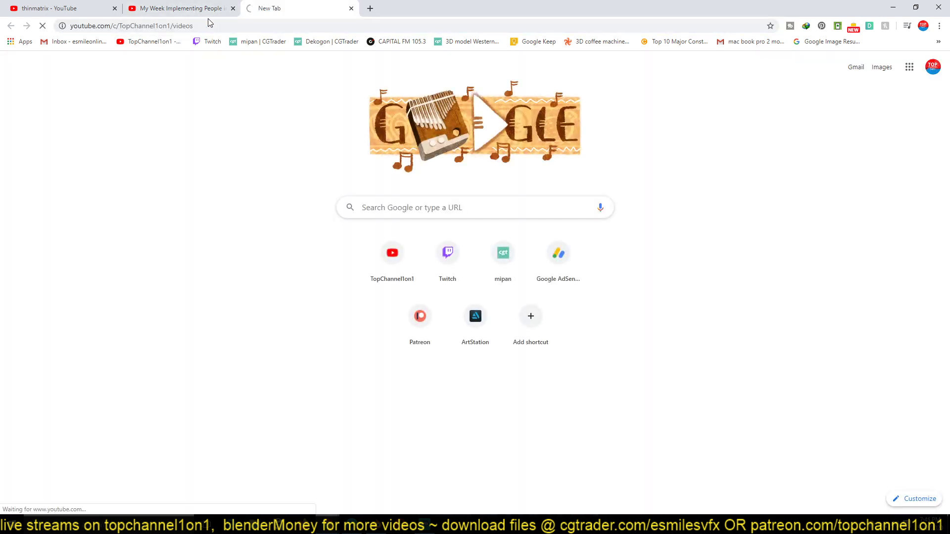
Browse the channel's uploads, peek at the Andrew Kramer apocalypse stream, then open 'full apocalypse action sequence'
click(187, 7)
click(257, 6)
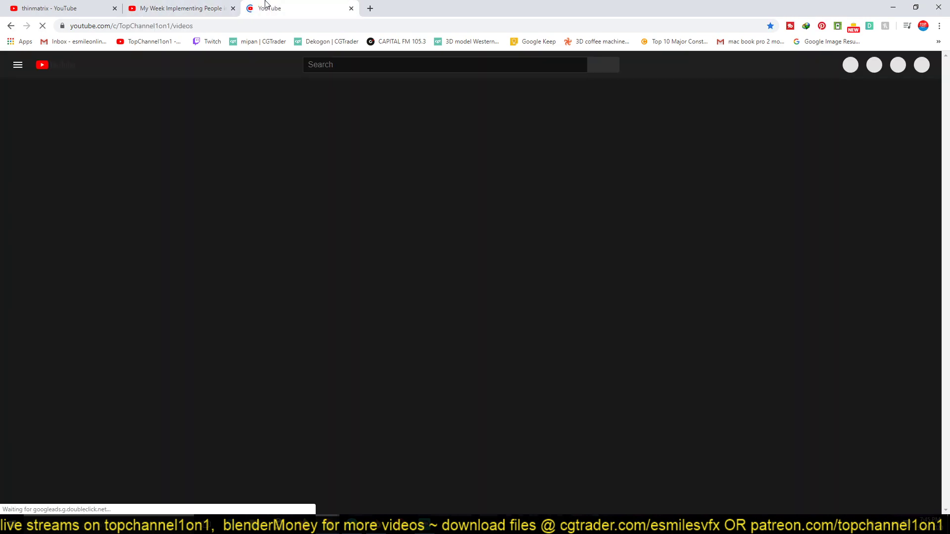
scroll(248, 168, down, 4)
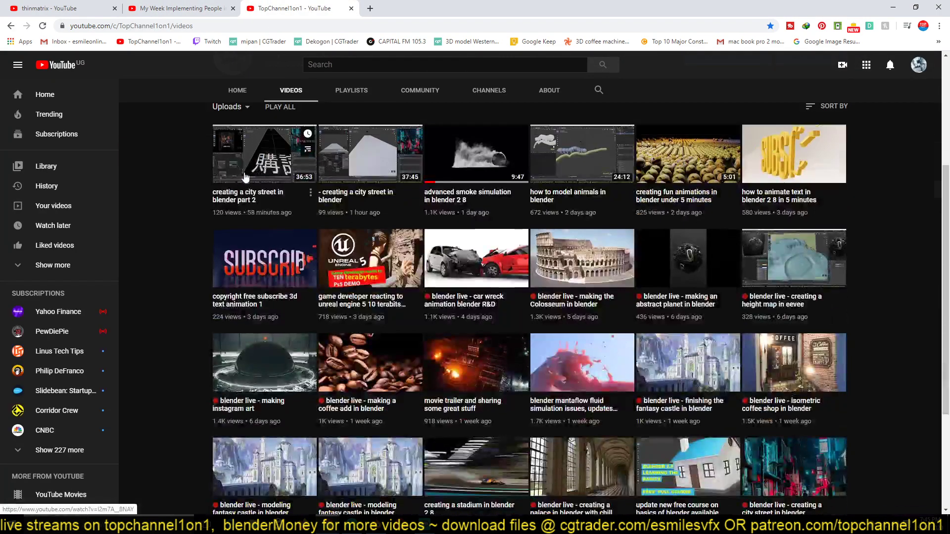
scroll(699, 312, down, 6)
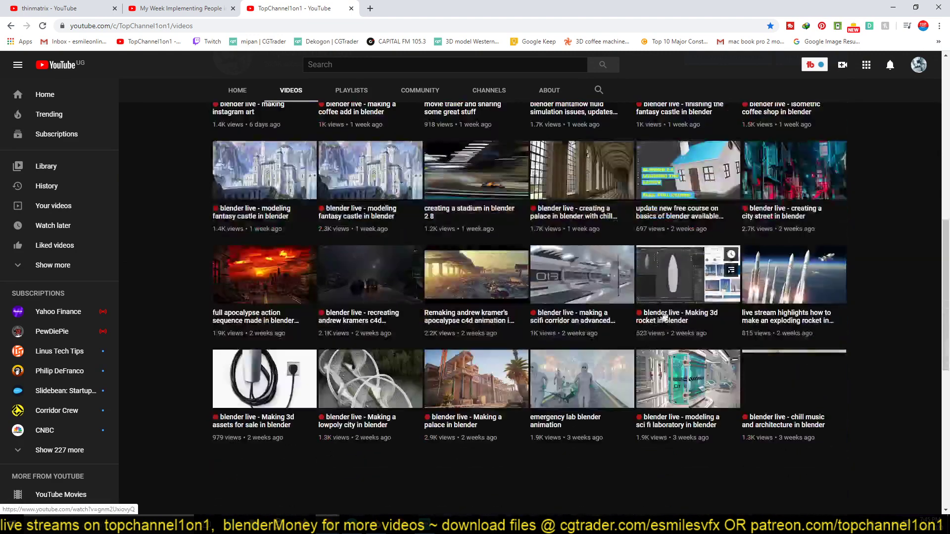
click(349, 282)
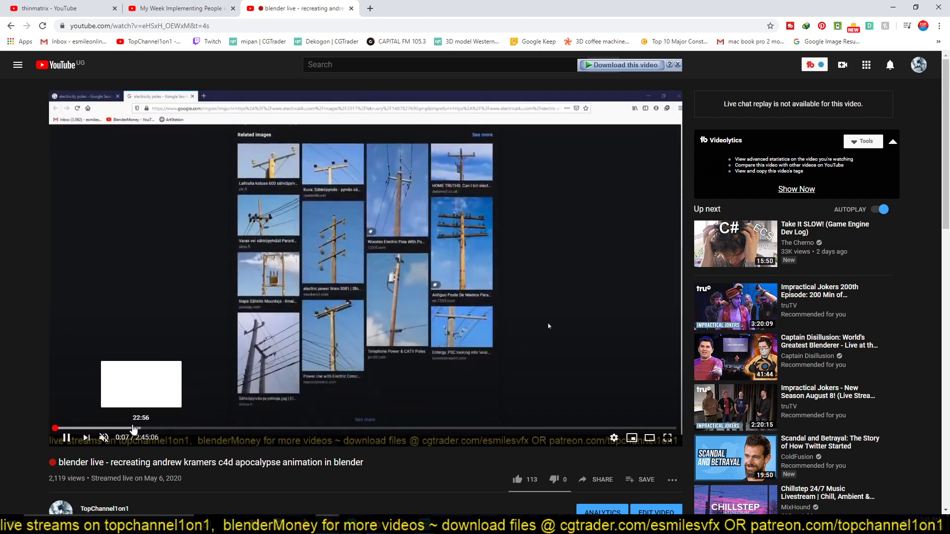
click(10, 26)
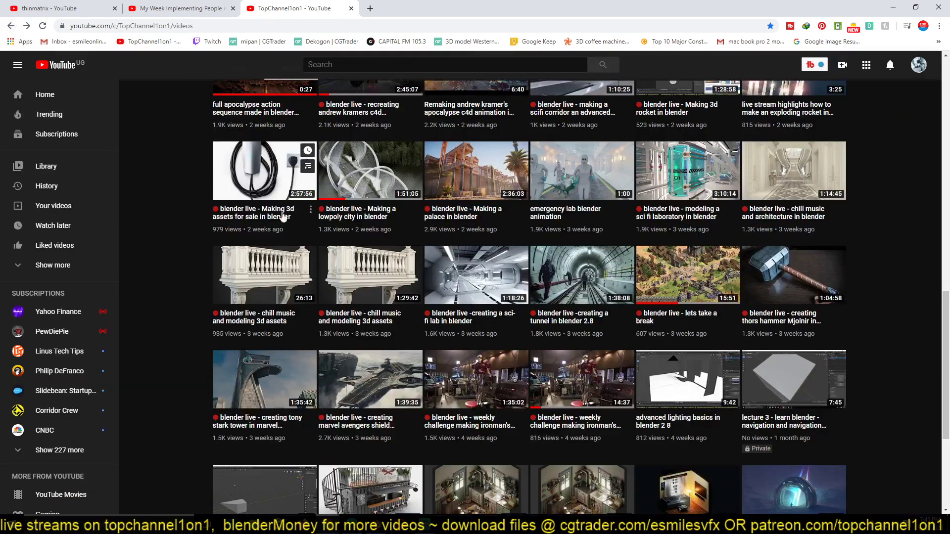
scroll(664, 246, up, 7)
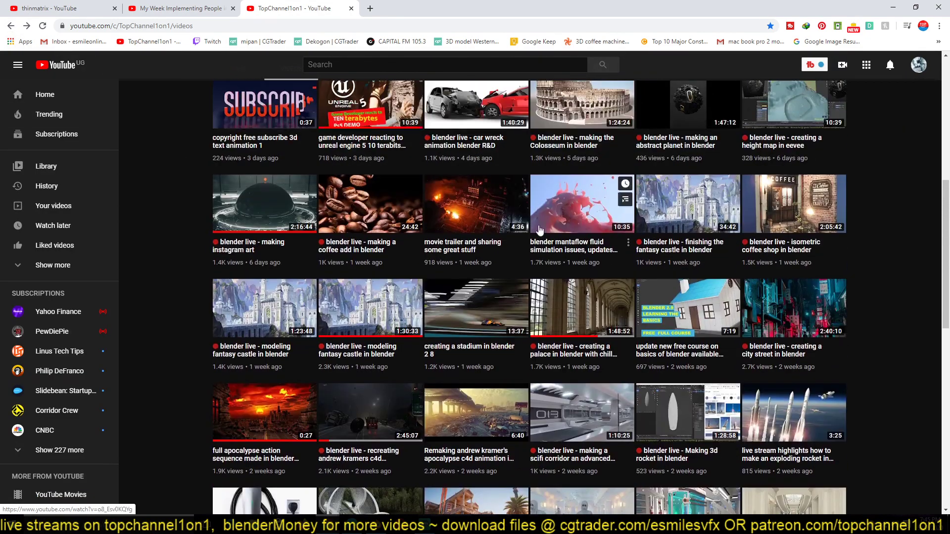
scroll(390, 312, down, 5)
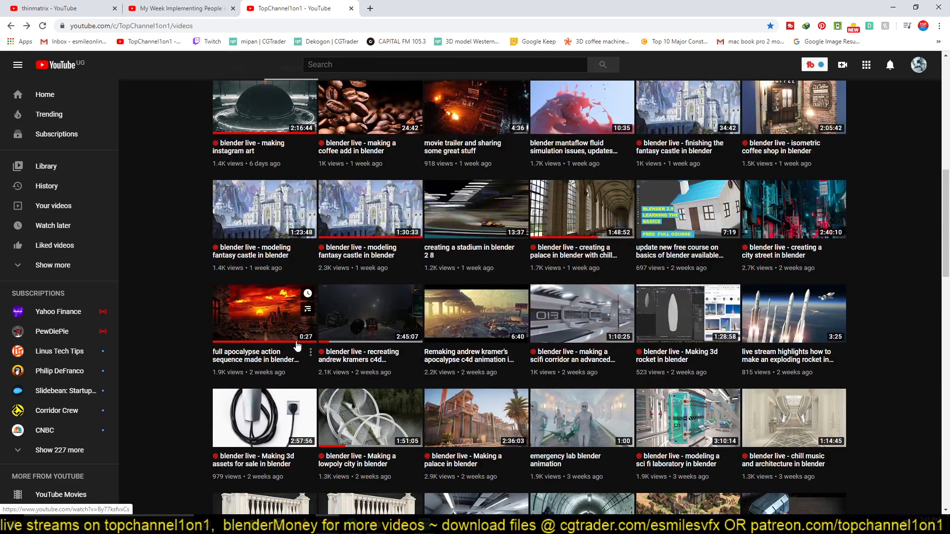
click(263, 326)
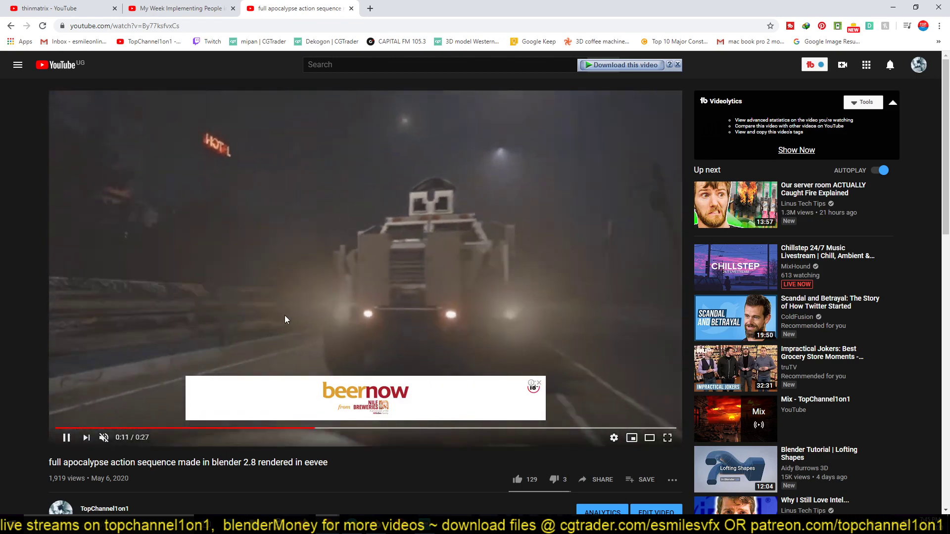
Pause the apocalypse video at 0:11, dismiss the banner ad, and pause again at 0:14
click(280, 304)
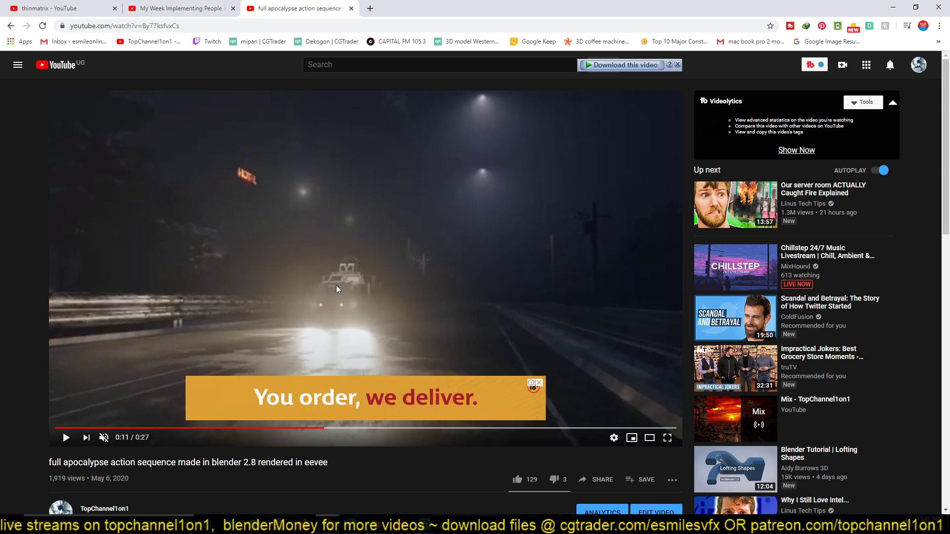
click(539, 382)
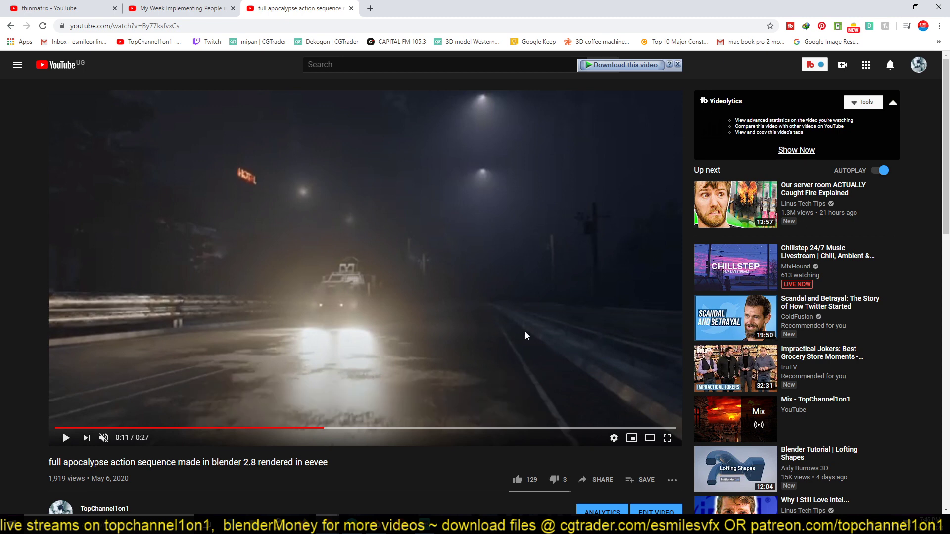
click(501, 290)
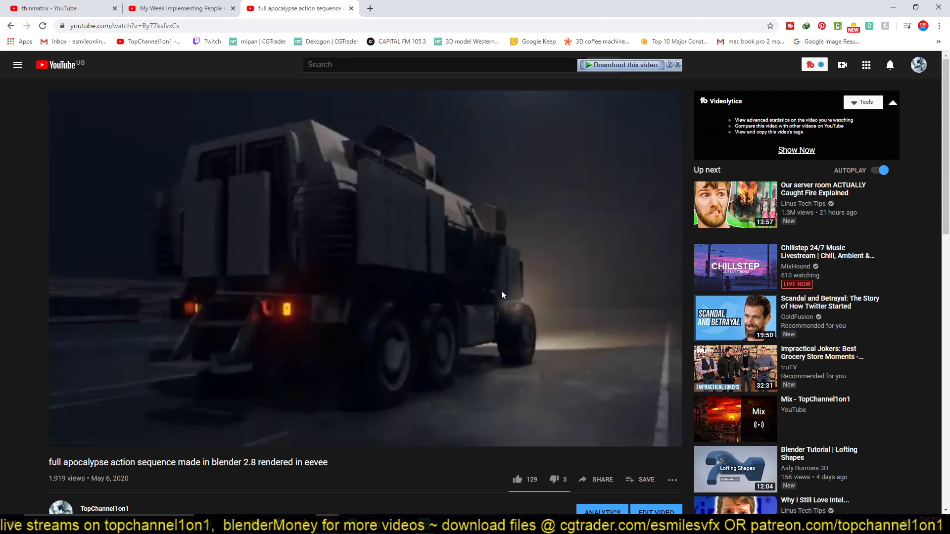
click(388, 328)
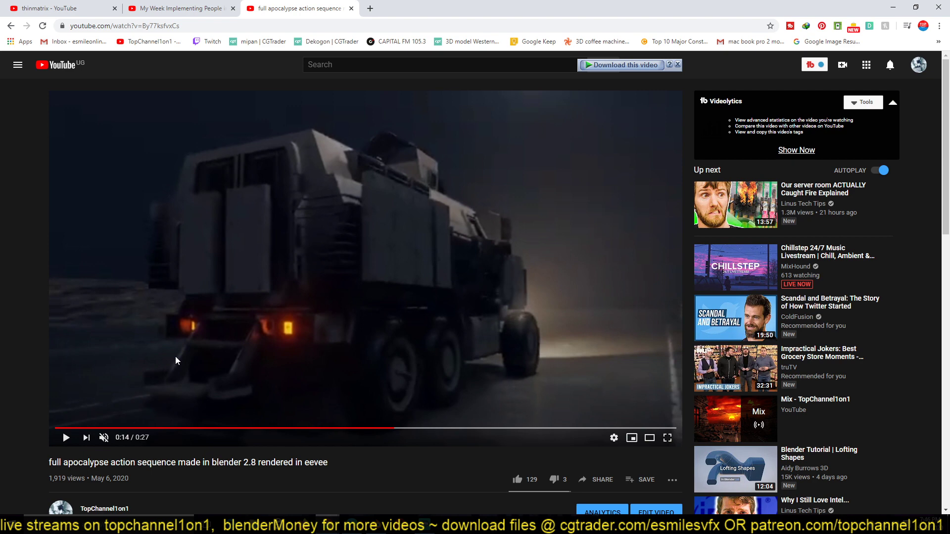
Restart the apocalypse video from 0:00, replay past the end card, and pause on the opening road-sign shot
click(60, 428)
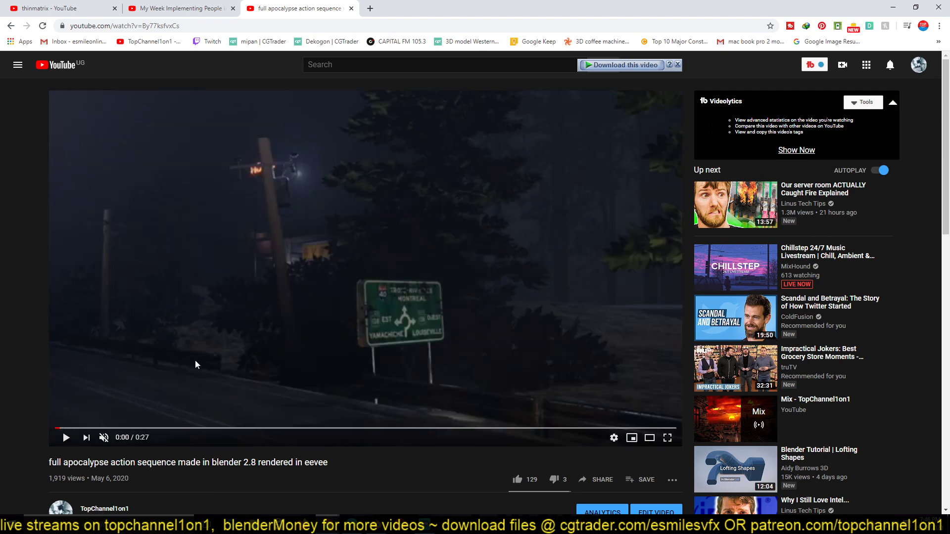
click(241, 313)
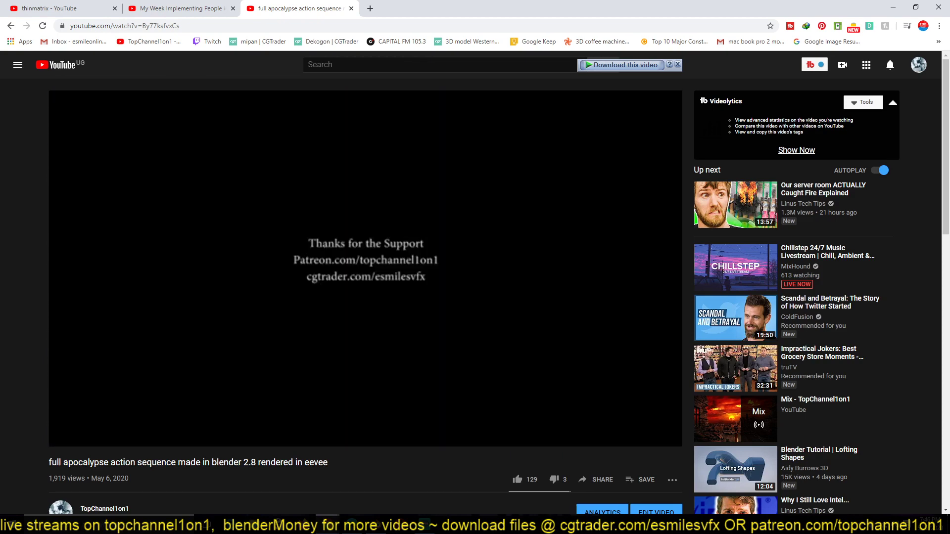
click(192, 352)
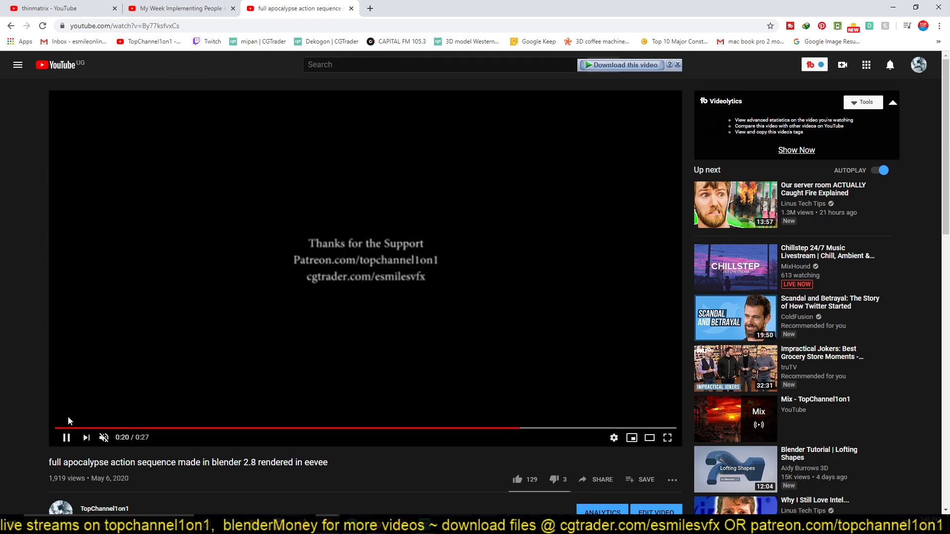
click(229, 272)
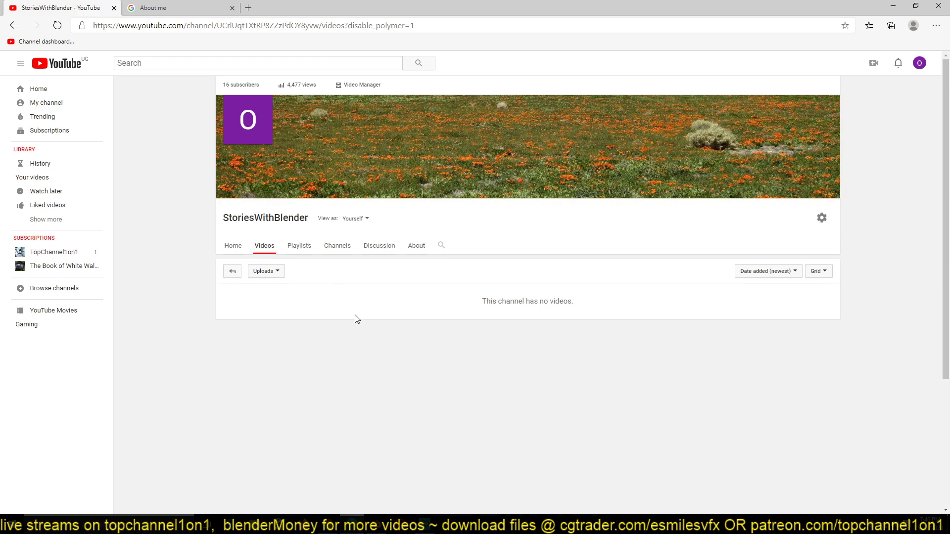
Box-select four of the blue, orange and black characters in the Blender viewport, then deselect them
click(375, 524)
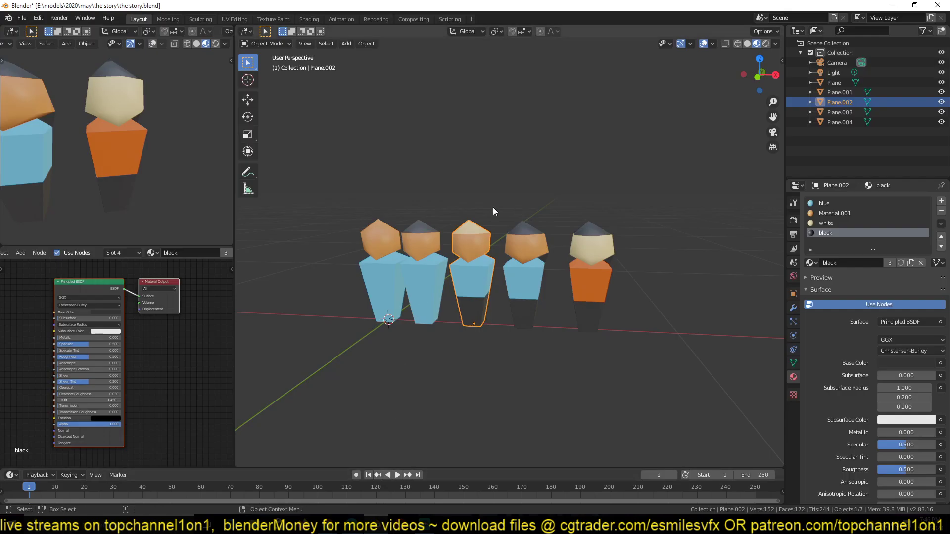
drag(493, 207, 335, 329)
drag(322, 206, 472, 372)
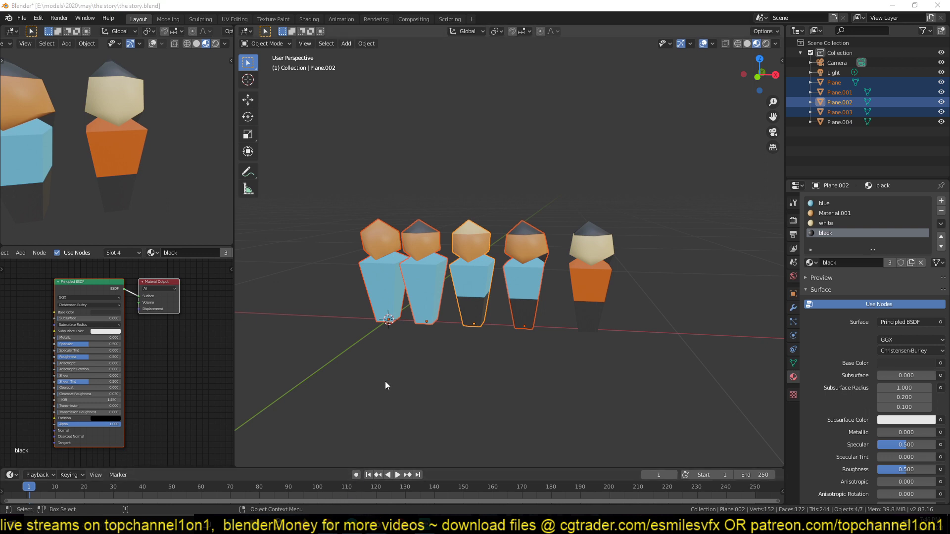
click(420, 363)
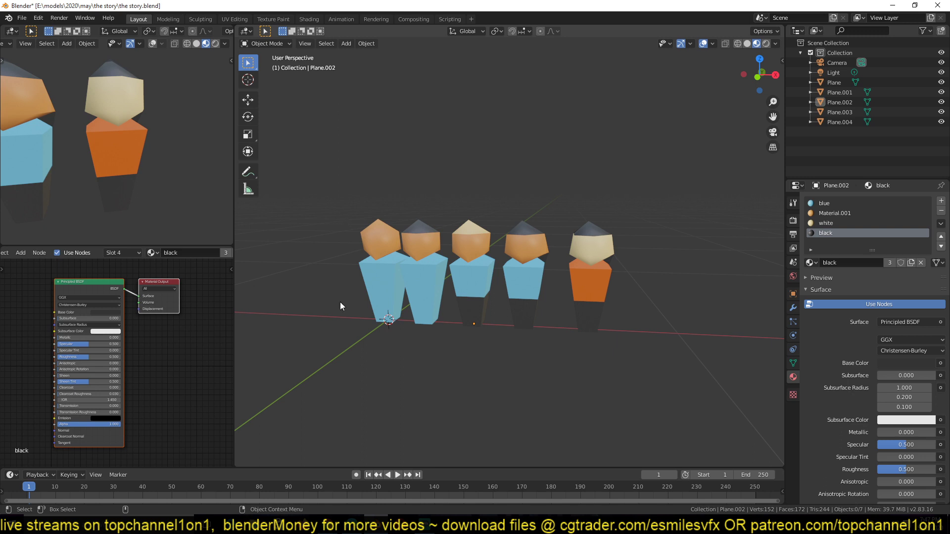
Play the apocalypse video to the 0:03 truck scene, then switch to the city-builder devlog tab
click(304, 525)
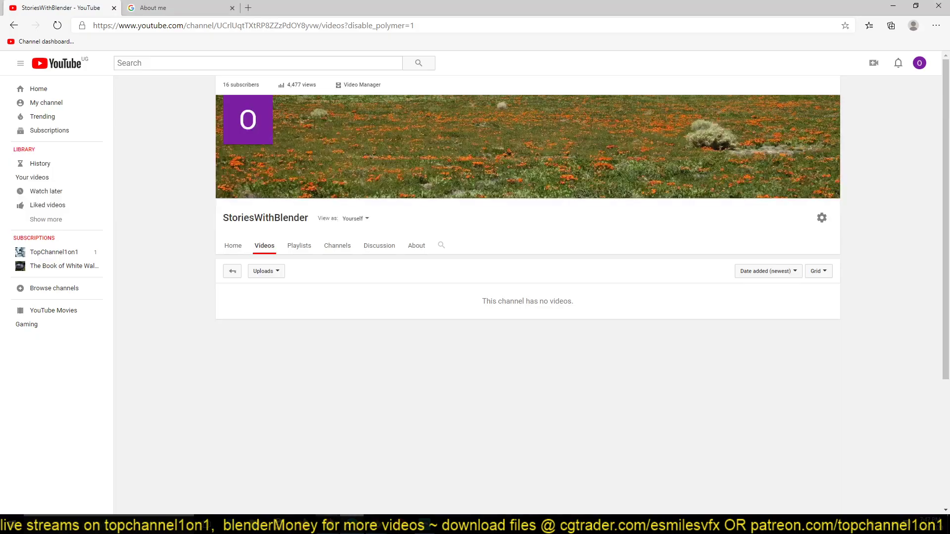
mouse_move(328, 524)
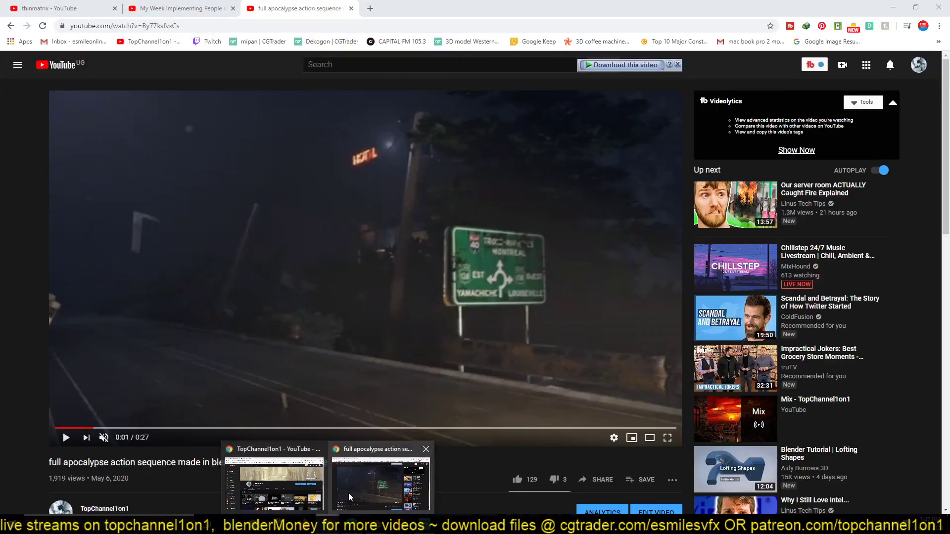
click(348, 493)
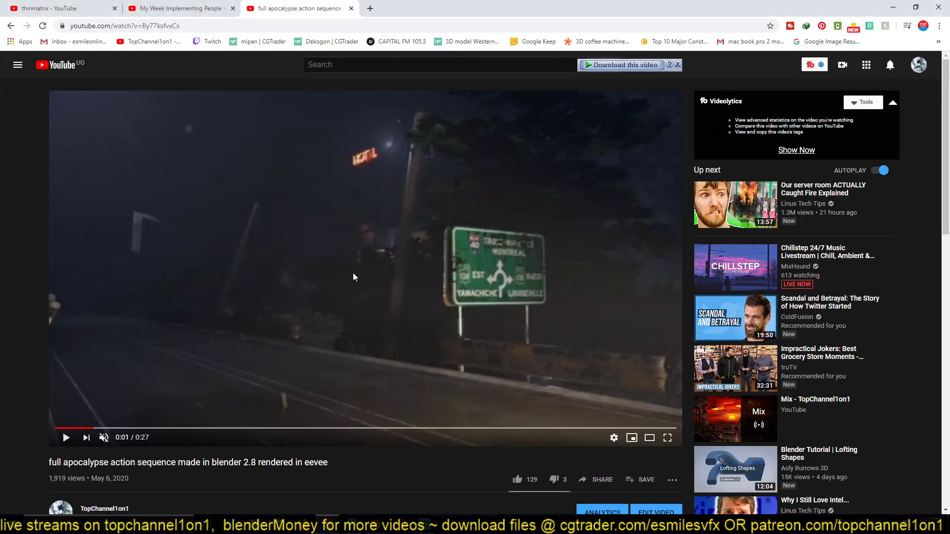
click(352, 272)
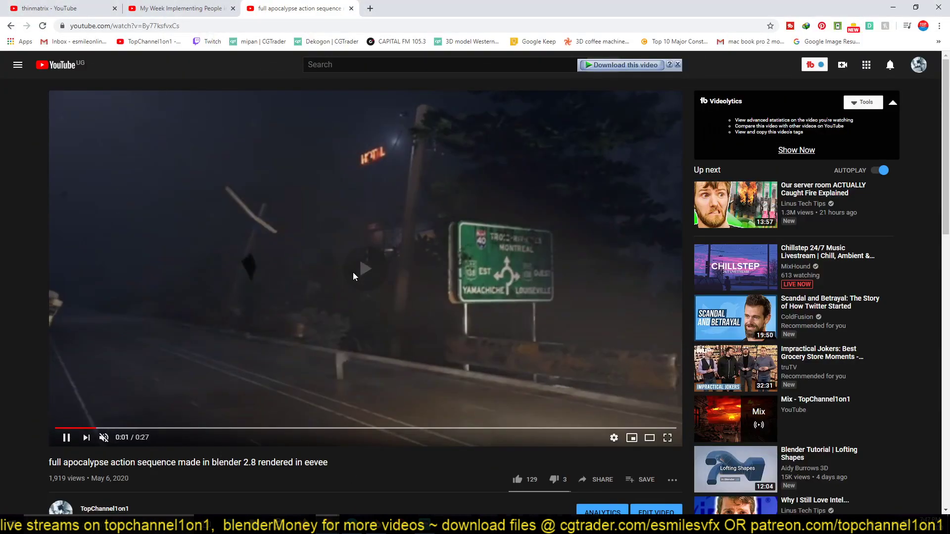
click(352, 272)
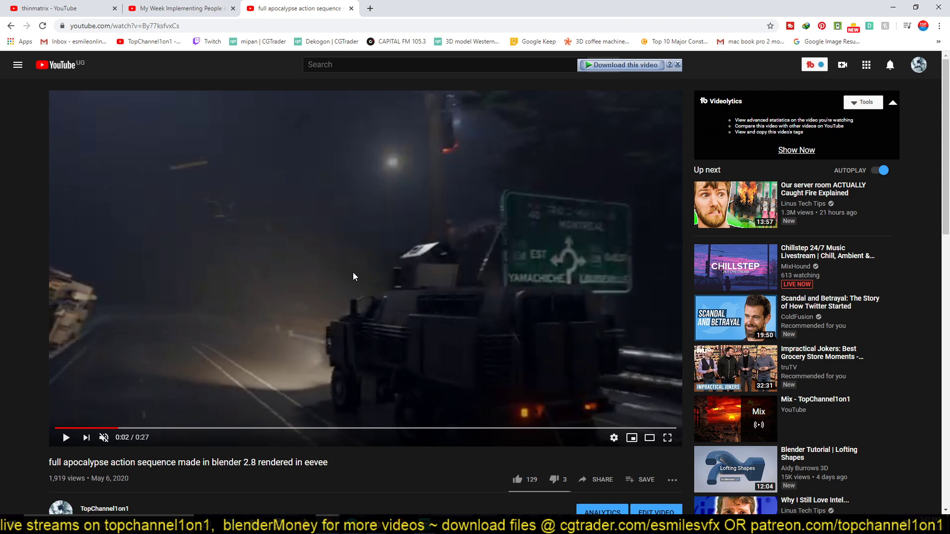
click(432, 250)
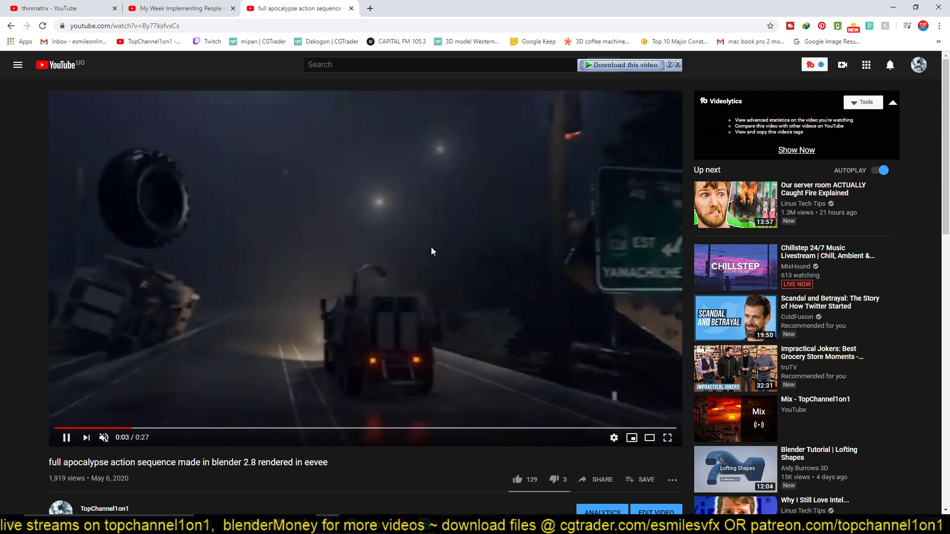
click(432, 248)
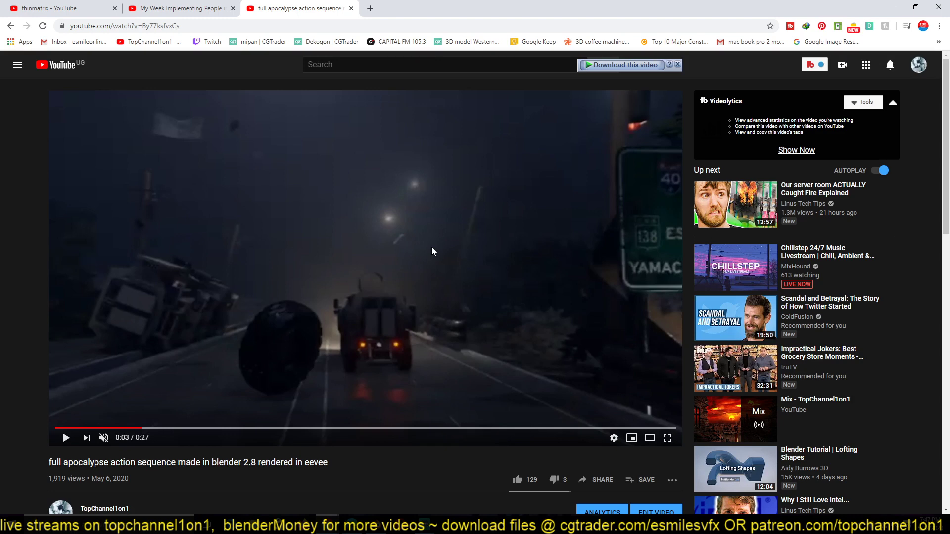
click(147, 9)
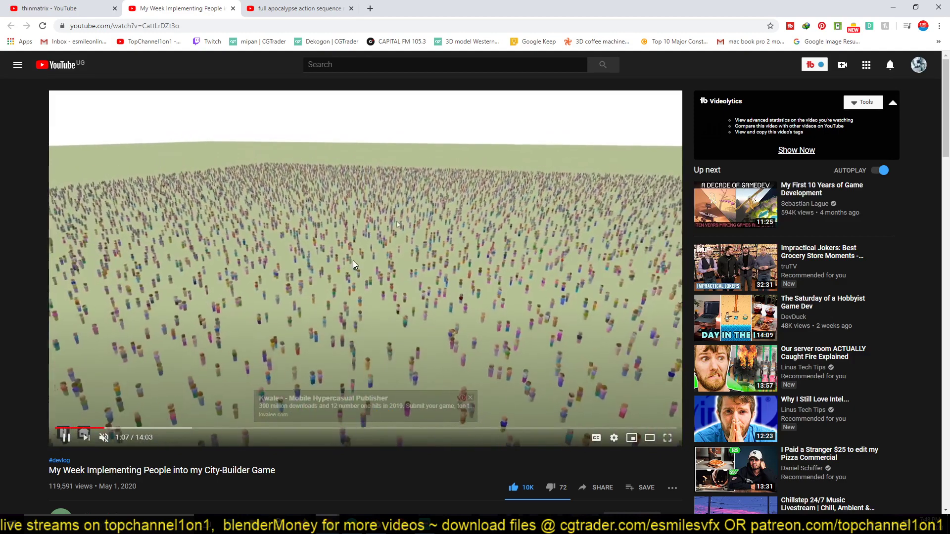
Pause the devlog on the crowd overview, resume, and stop at 1:16 on the blocky-people close-up
click(353, 264)
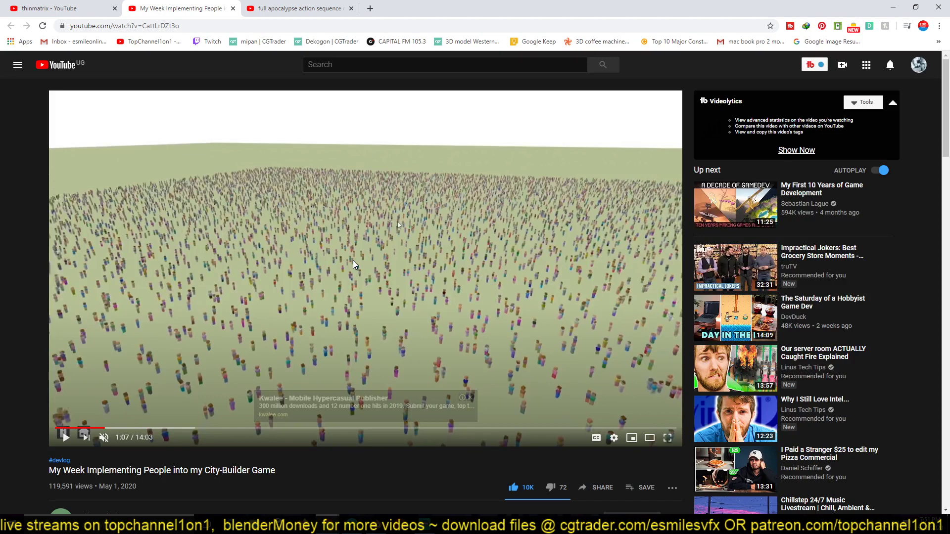
click(435, 278)
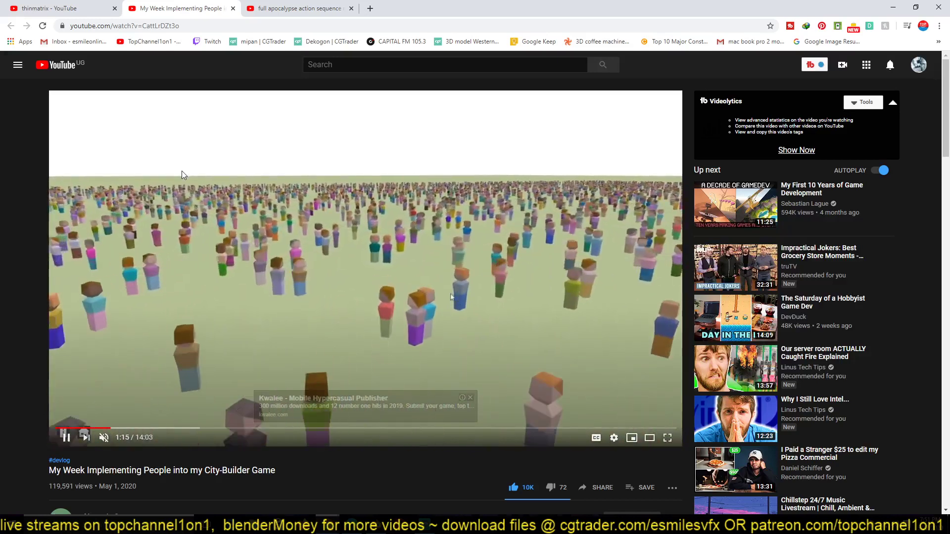
click(207, 159)
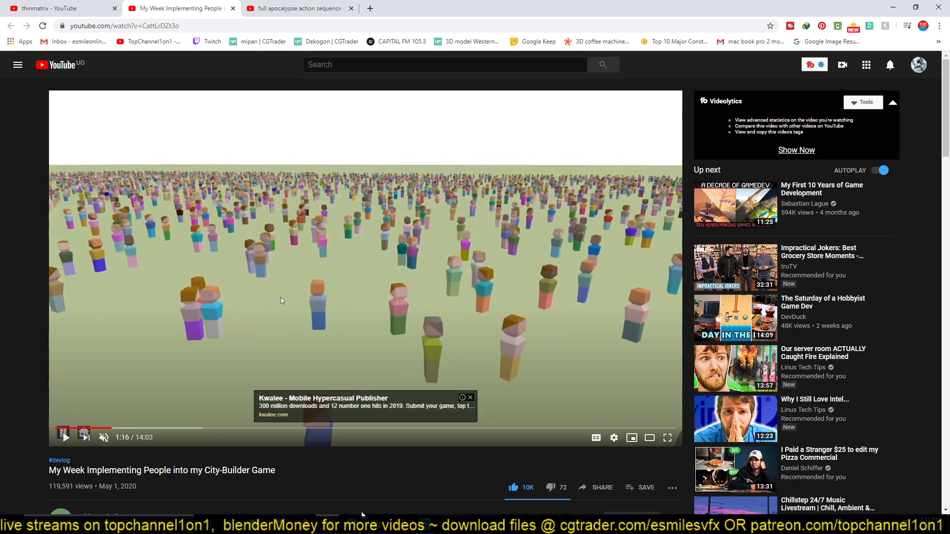
click(372, 526)
Box-select the five blocky characters and orbit to view the row side-on before returning to YouTube
drag(318, 207, 736, 298)
scroll(679, 278, down, 3)
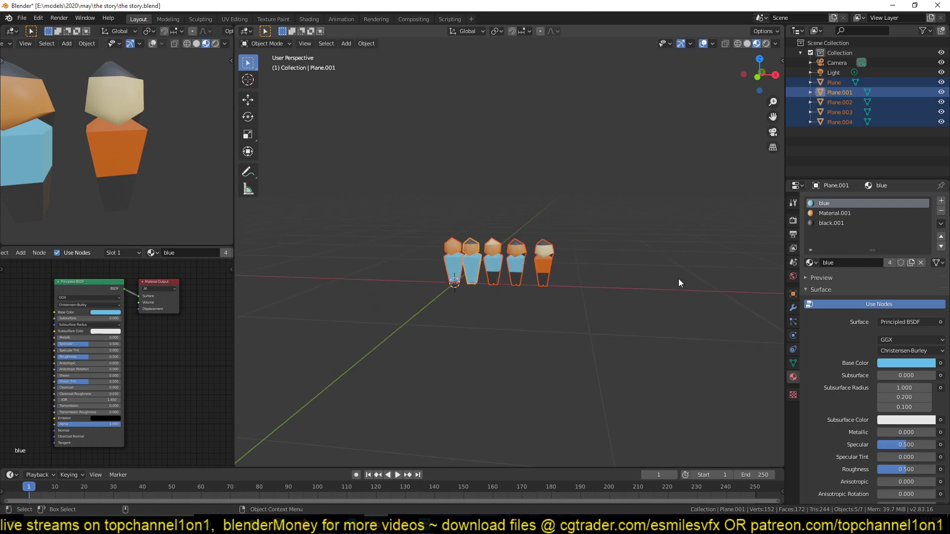
scroll(664, 278, up, 2)
drag(664, 278, 469, 278)
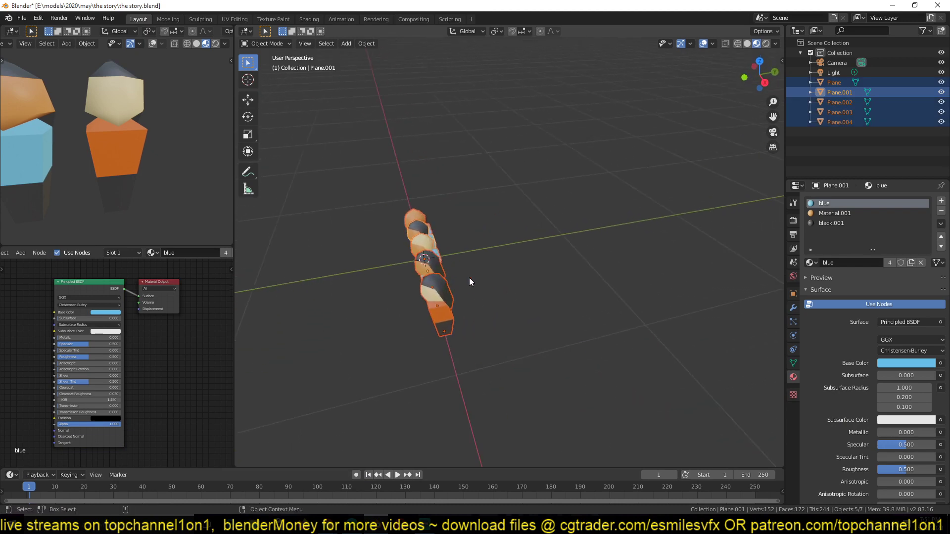
click(353, 525)
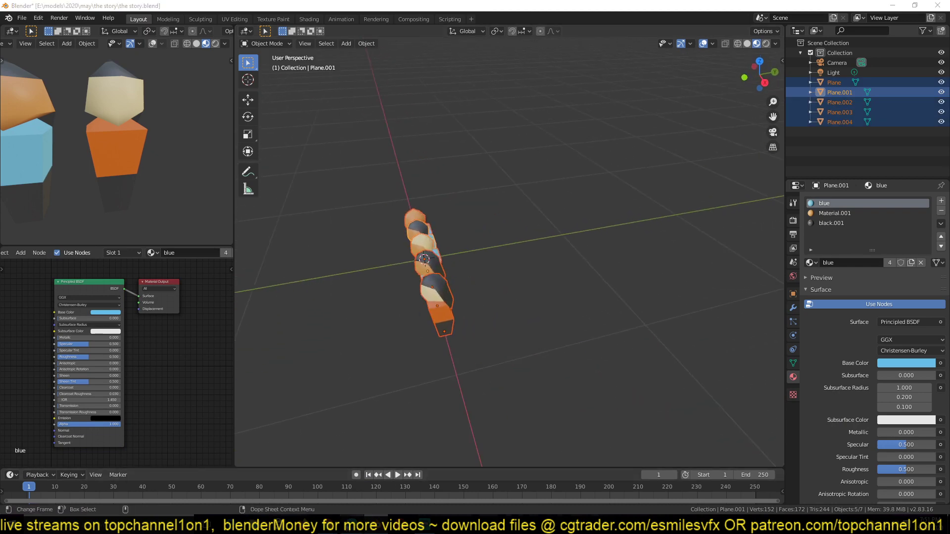